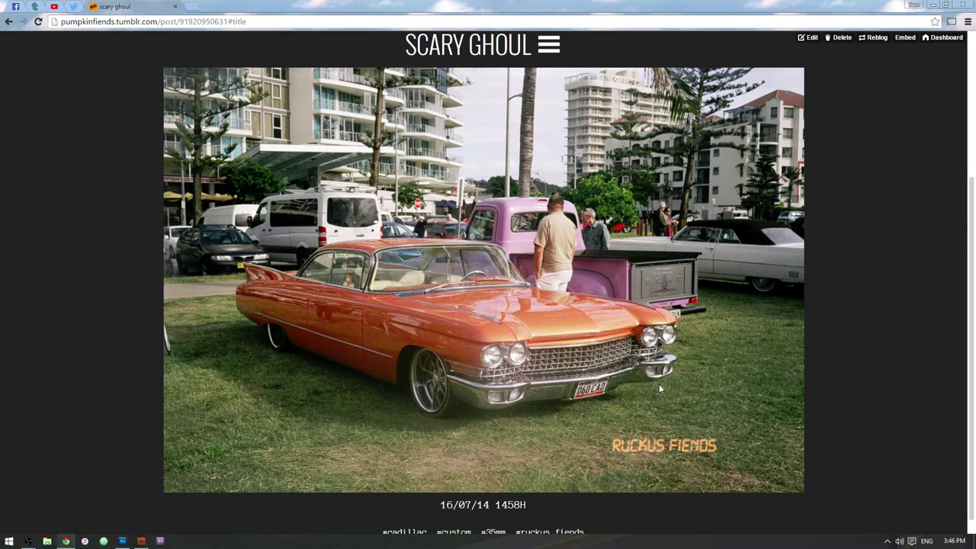
Look through the 87190001.jpg racetrack and 93410021.jpg street photos, then return to _DSC0289.NEF.
{"action": "key", "text": "alt+Tab"}
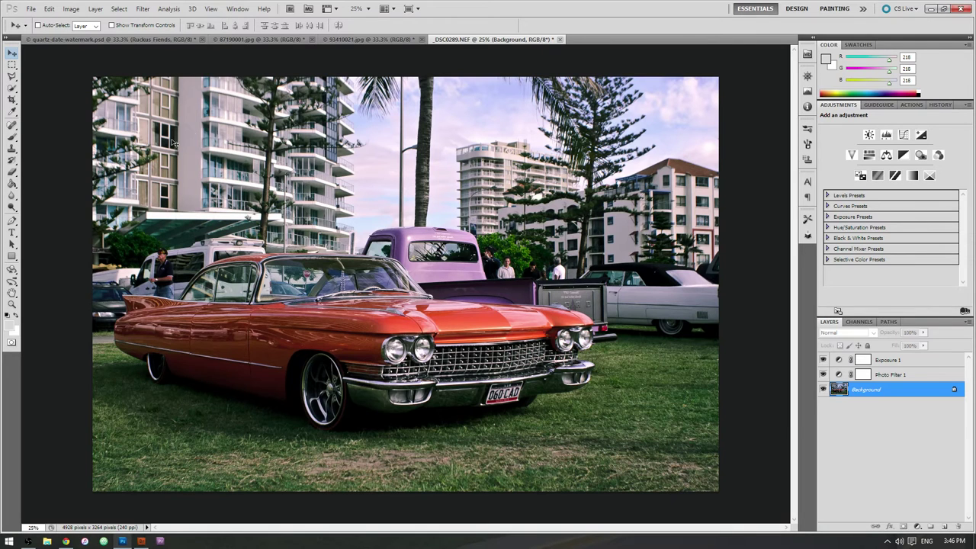
{"action": "left_click", "coordinate": [270, 39]}
{"action": "left_click", "coordinate": [366, 39]}
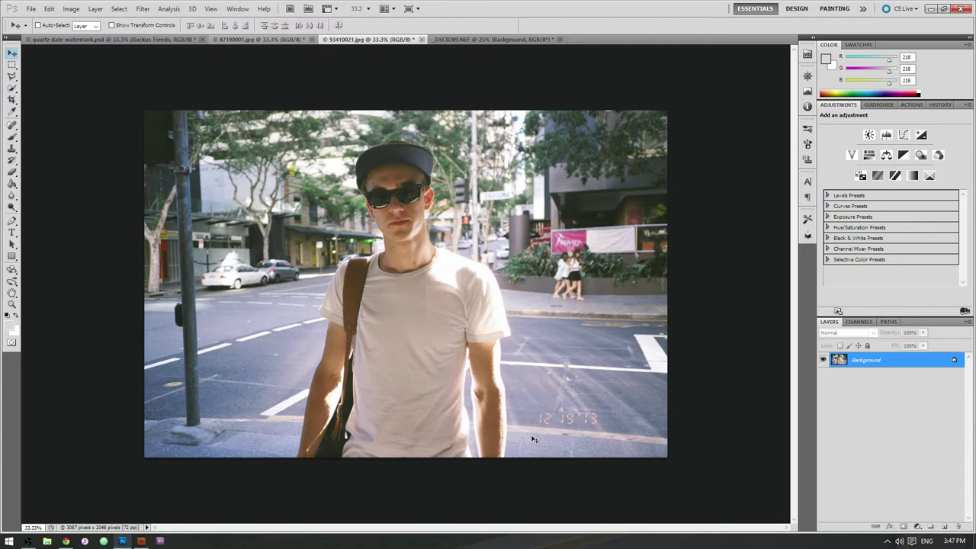
{"action": "key", "text": "ctrl+Tab"}
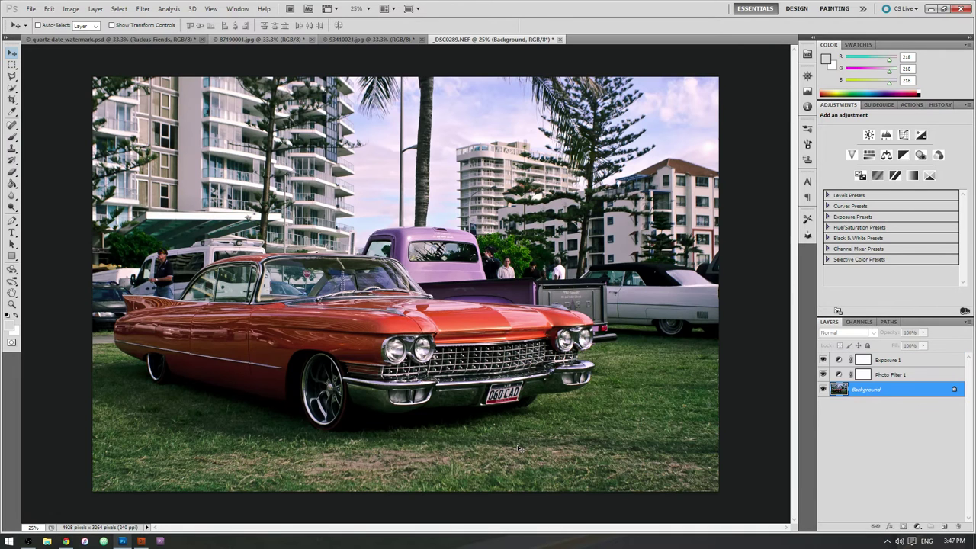
Play the RF Quartz Date action and drag the quartz-date-watermark layer to the top.
{"action": "left_click", "coordinate": [911, 105]}
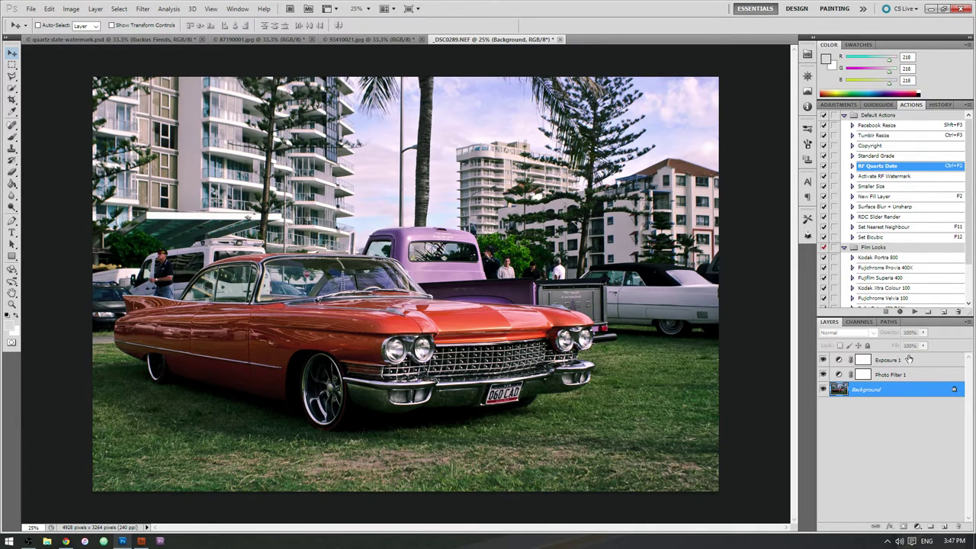
{"action": "left_click", "coordinate": [916, 313]}
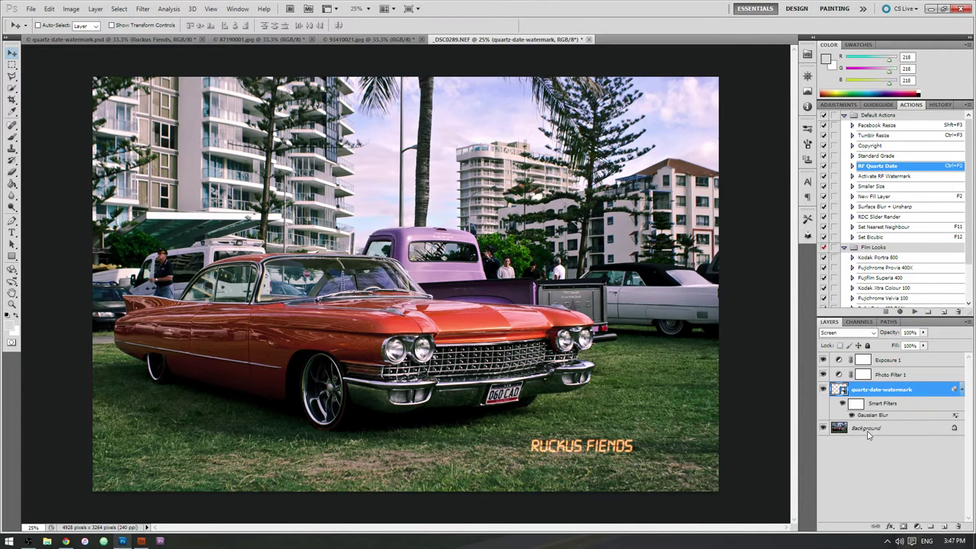
{"action": "left_click_drag", "start_coordinate": [894, 391], "coordinate": [891, 355]}
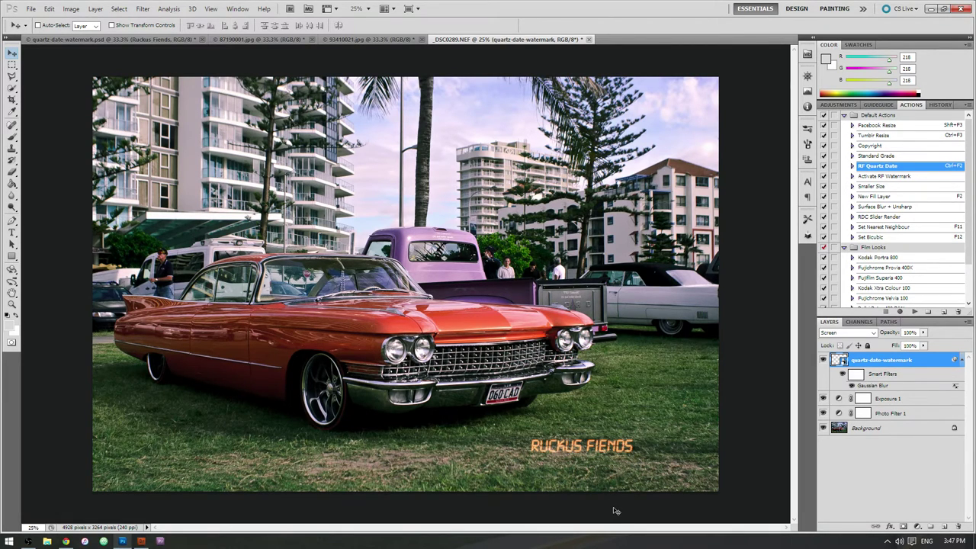
Check quartz-date-watermark.psd and the car photo, then switch to the 93410021.jpg street portrait.
{"action": "left_click", "coordinate": [121, 40]}
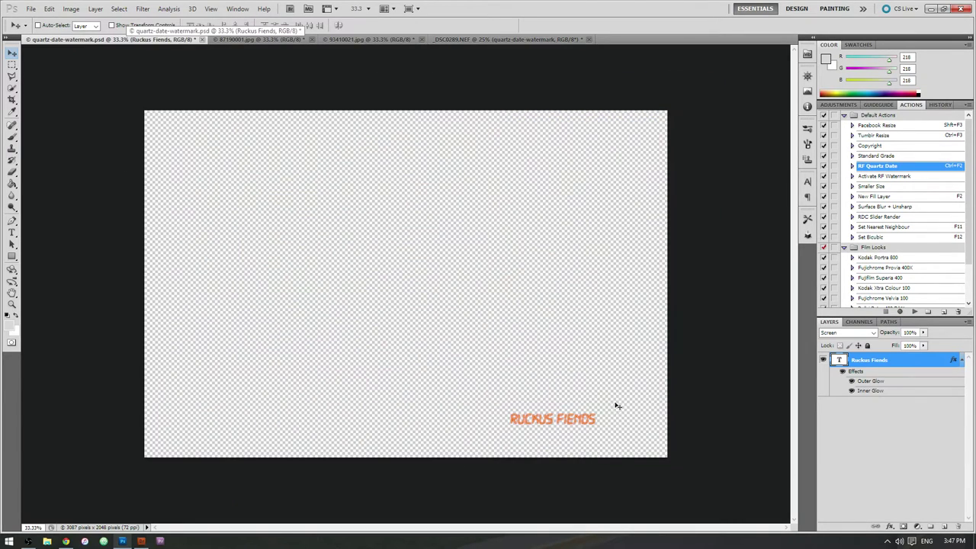
{"action": "left_click", "coordinate": [462, 40]}
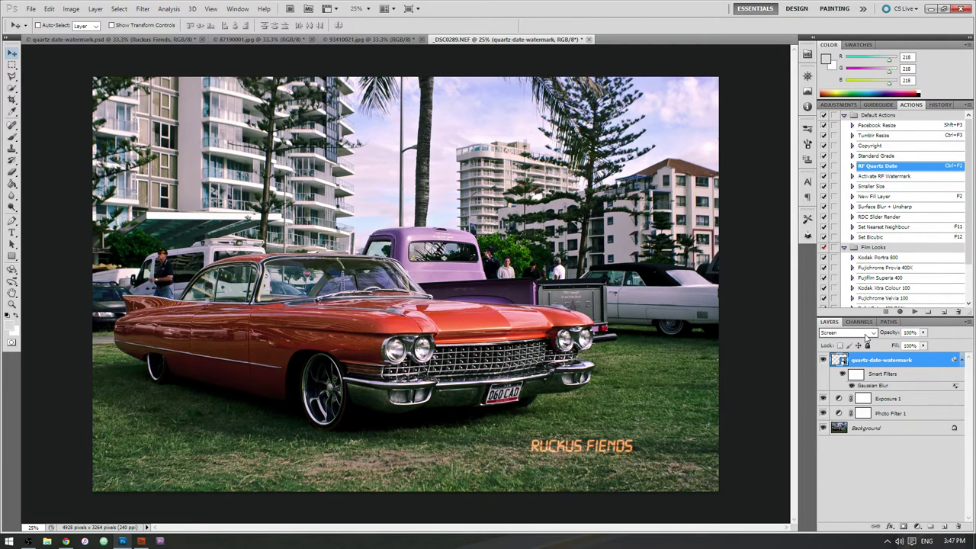
{"action": "key", "text": "ctrl+shift+Tab"}
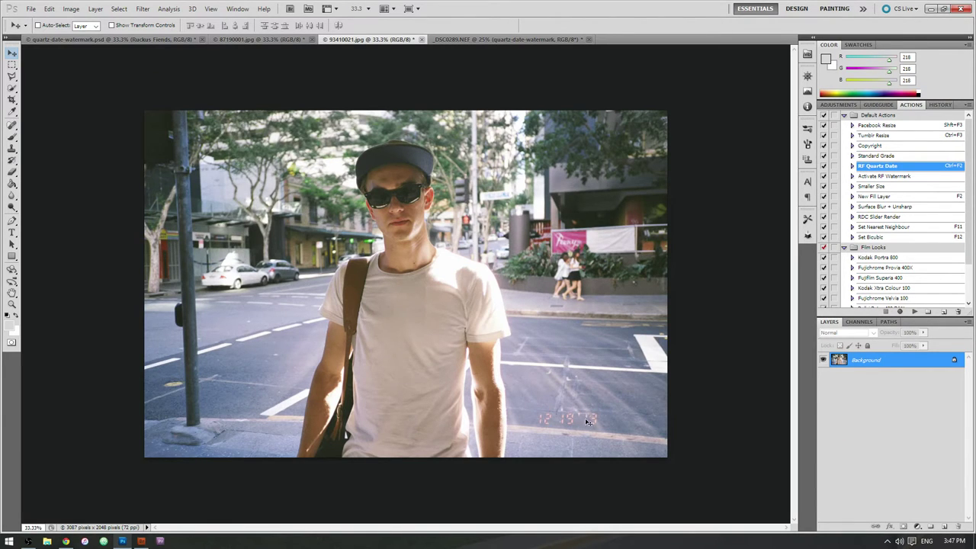
Type the FLOATINGDINO text as a new text layer over the date stamp.
{"action": "key", "text": "t"}
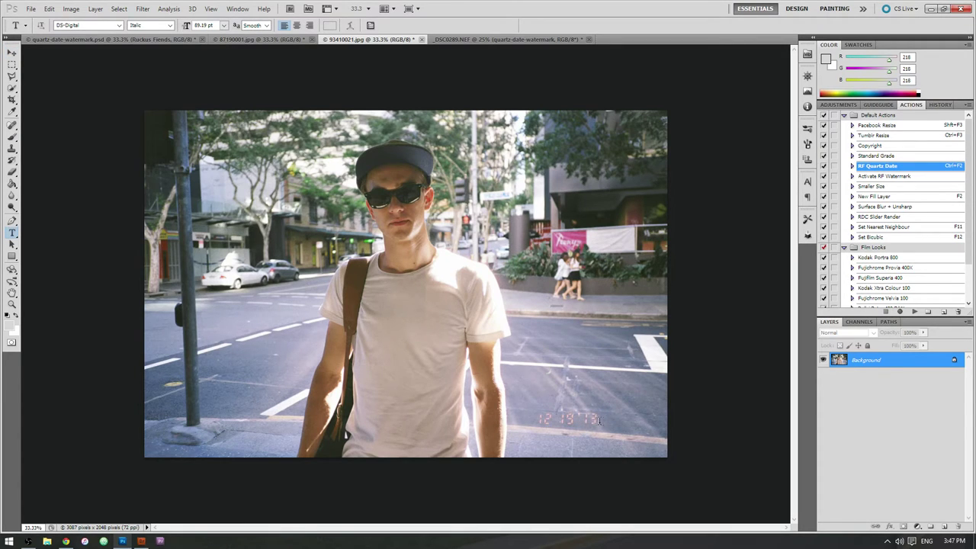
{"action": "left_click", "coordinate": [597, 421]}
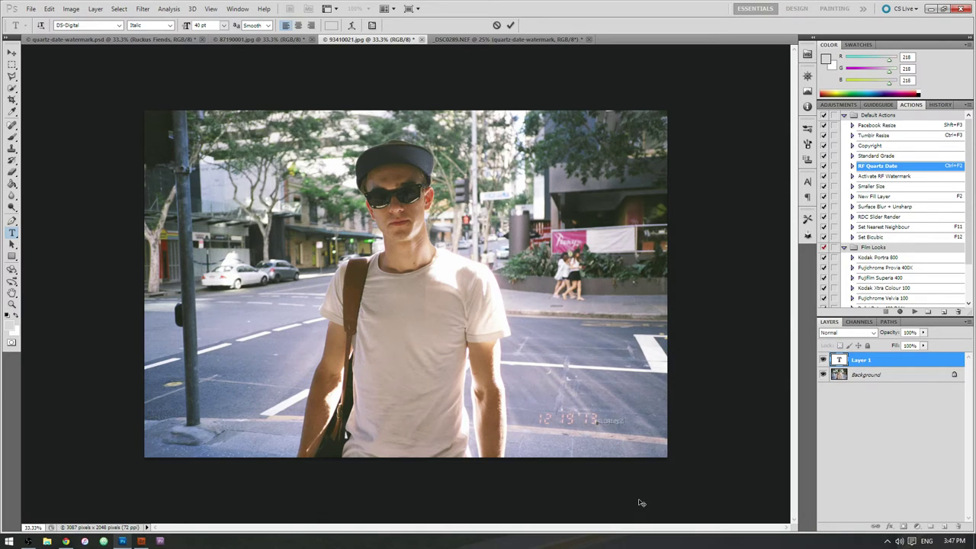
{"action": "left_click", "coordinate": [512, 26]}
Right-align the FLOATINGDINO text and scale it up to about 225%.
{"action": "left_click", "coordinate": [808, 182]}
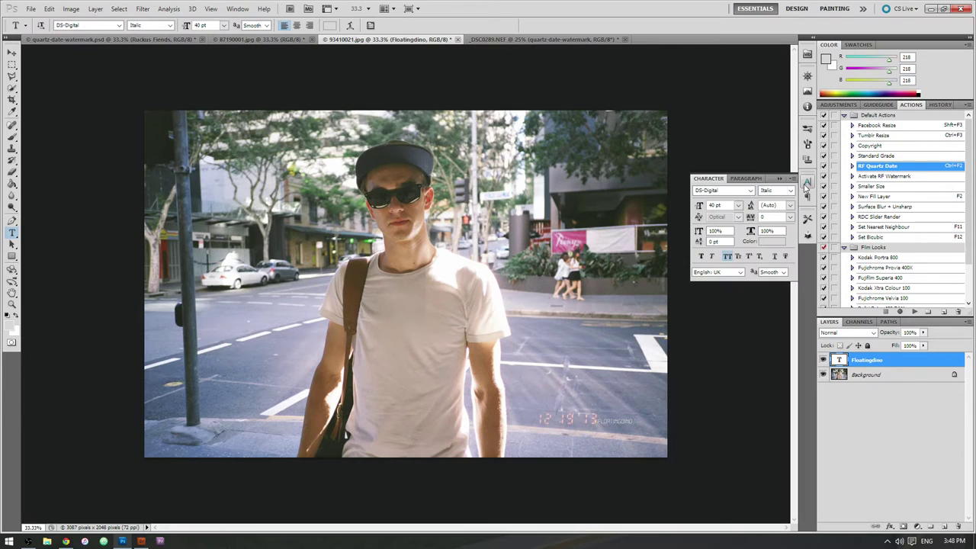
{"action": "left_click", "coordinate": [746, 178]}
{"action": "left_click", "coordinate": [725, 191]}
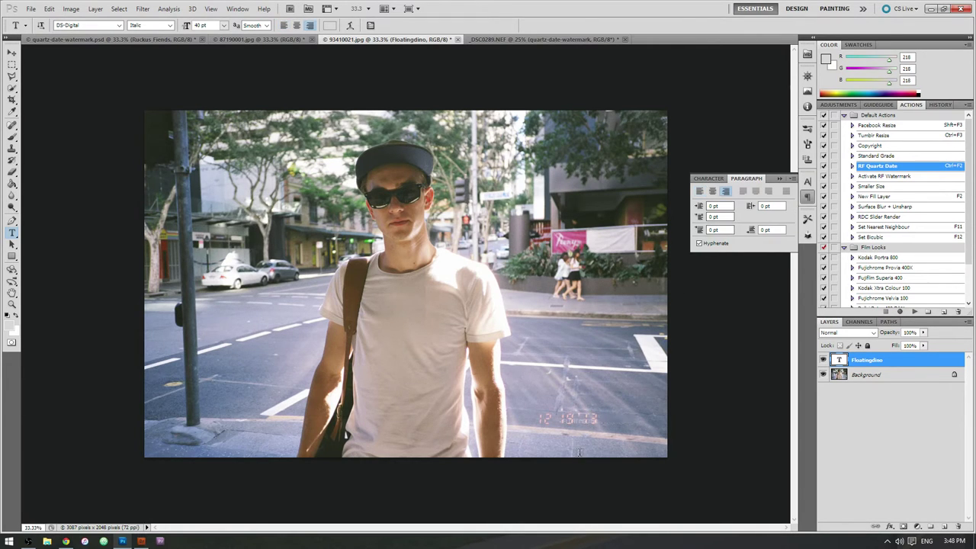
{"action": "key", "text": "ctrl+t"}
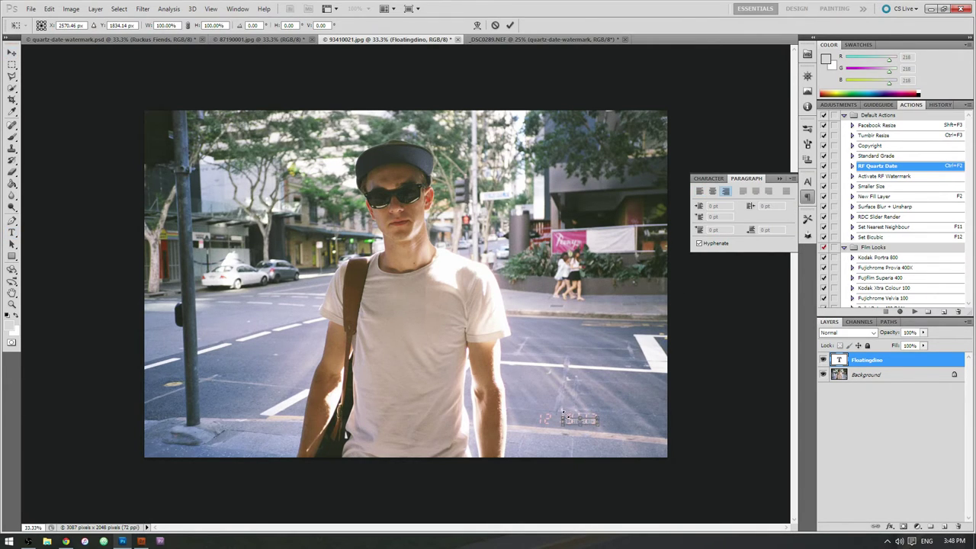
{"action": "left_click_drag", "start_coordinate": [564, 418], "coordinate": [584, 420]}
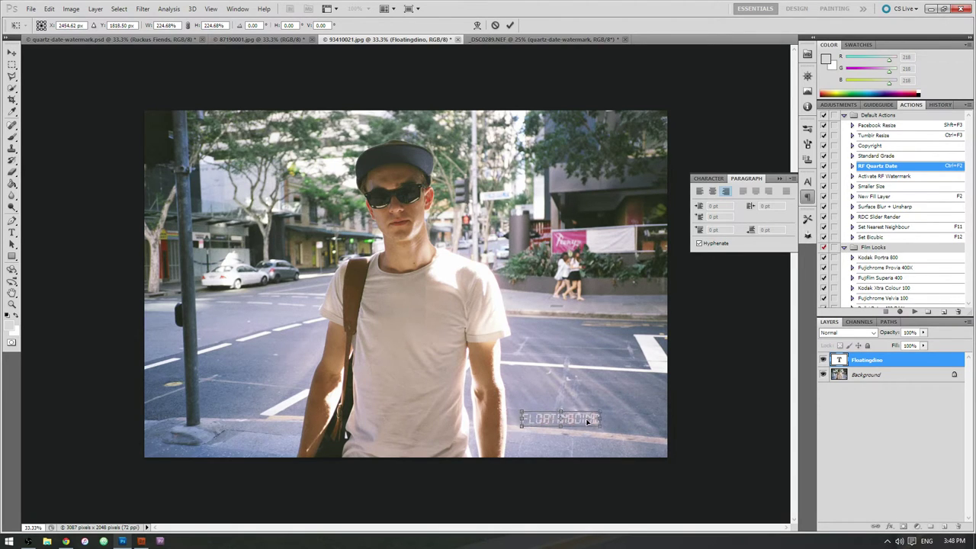
Commit the scaling and keep the text in DS-Digital Italic, now 89.87 pt.
{"action": "left_click", "coordinate": [510, 26]}
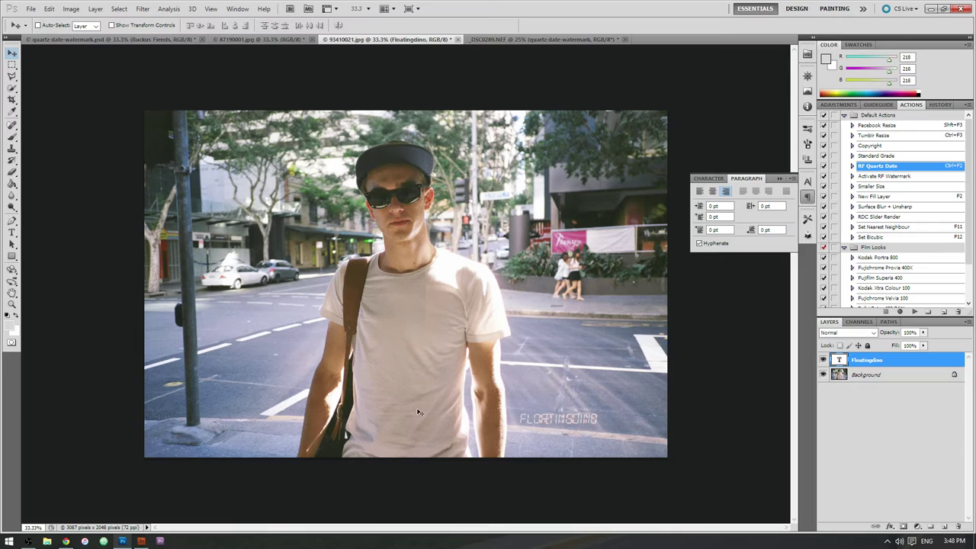
{"action": "left_click", "coordinate": [709, 179]}
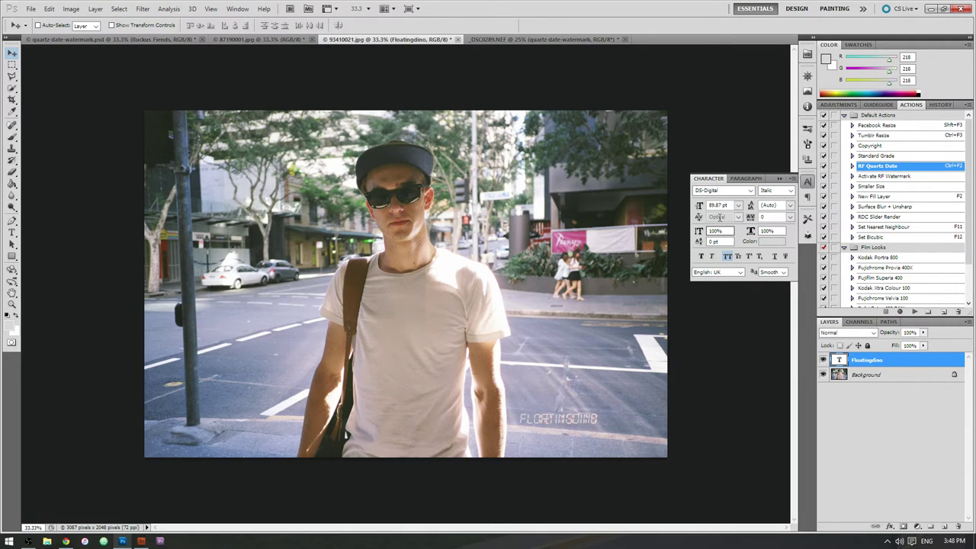
{"action": "left_click", "coordinate": [738, 192]}
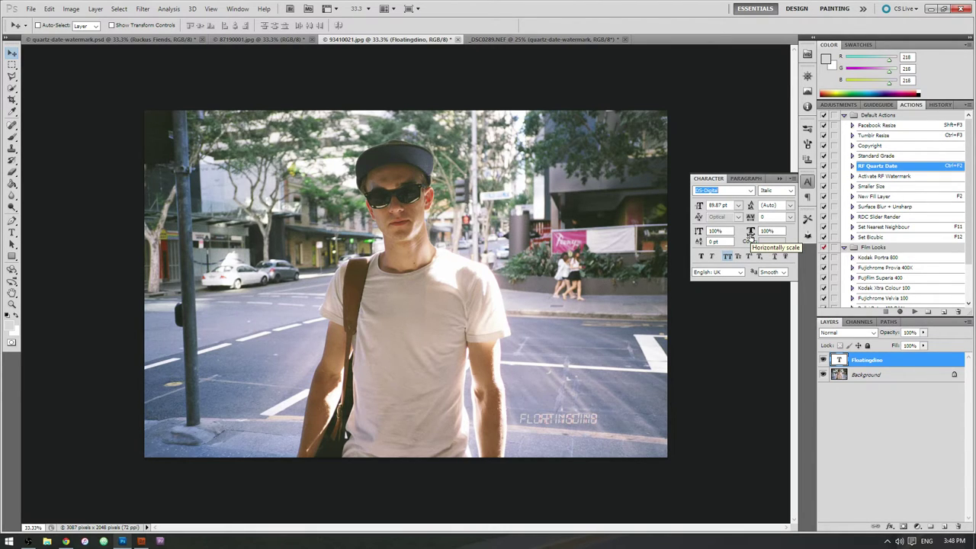
{"action": "left_click", "coordinate": [790, 190]}
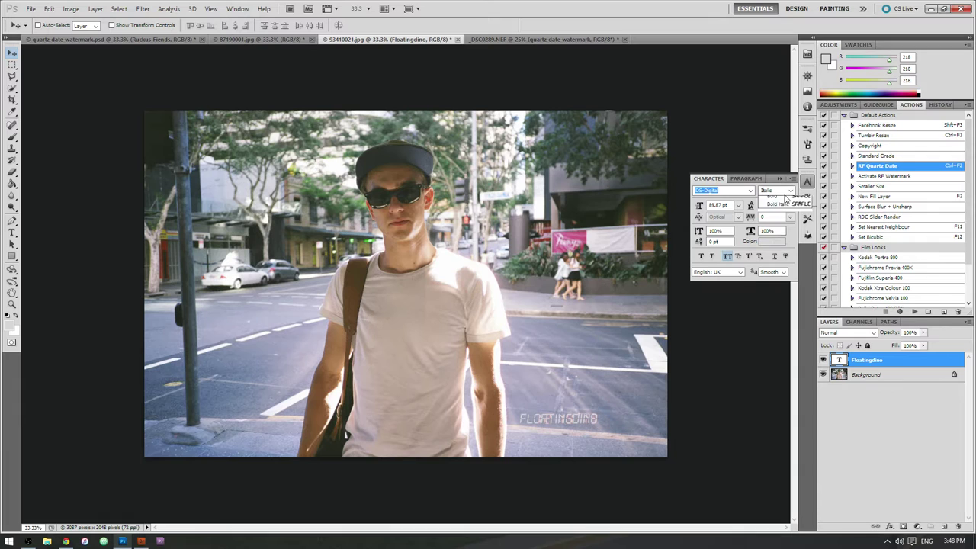
{"action": "left_click", "coordinate": [774, 209]}
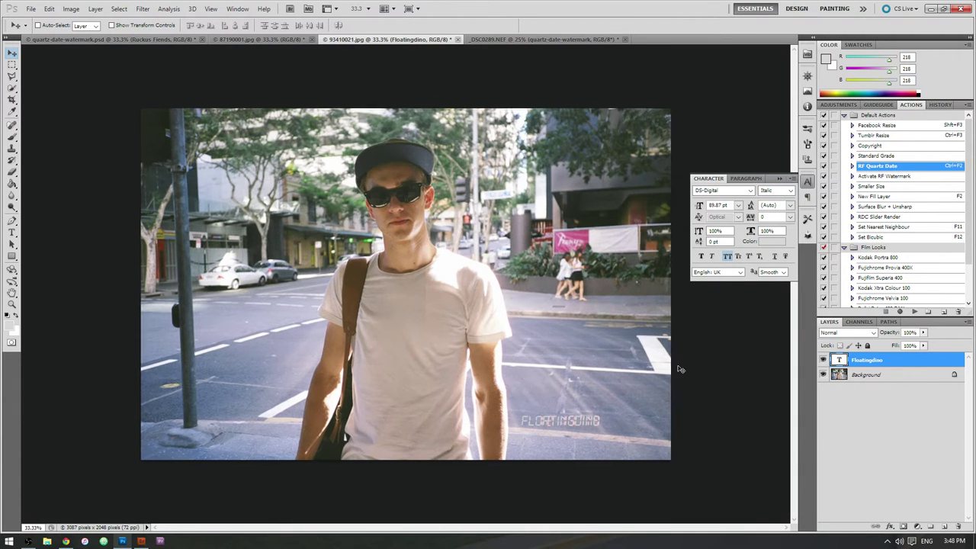
Colour the FLOATINGDINO text orange ff8400 and set its layer blend mode to Screen.
{"action": "key", "text": "ctrl+plus"}
{"action": "scroll", "coordinate": [679, 370], "scroll_direction": "up", "scroll_amount": 4}
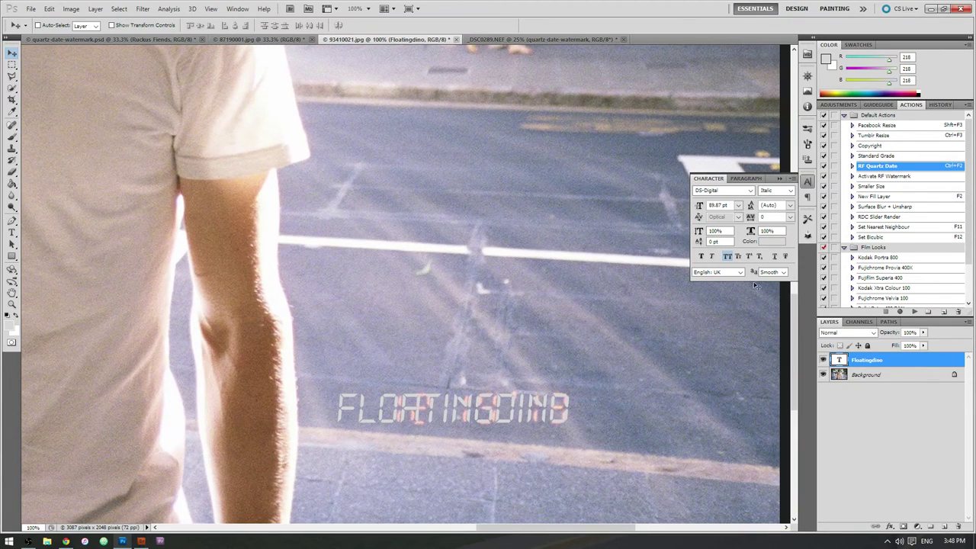
{"action": "left_click", "coordinate": [772, 241]}
{"action": "left_click_drag", "start_coordinate": [277, 195], "coordinate": [279, 191]}
{"action": "left_click", "coordinate": [246, 89]}
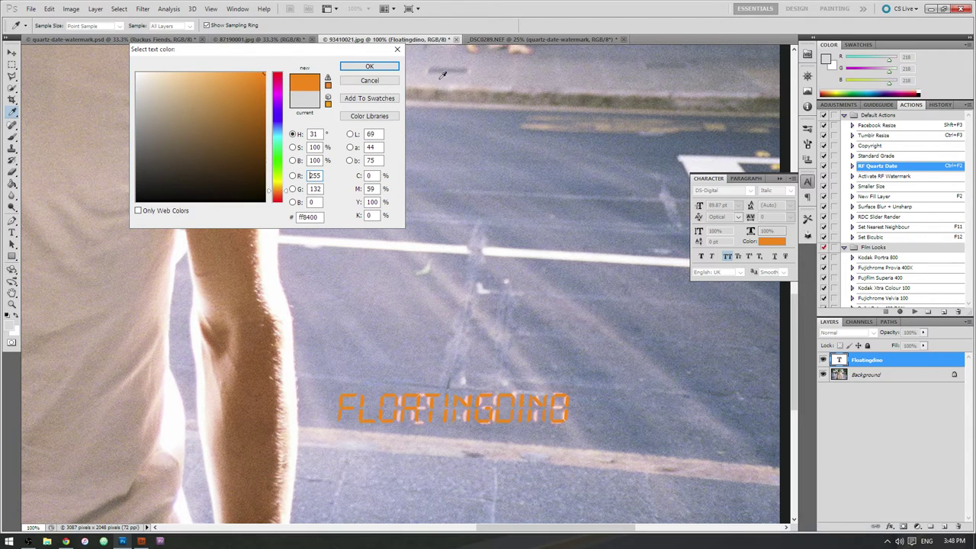
{"action": "left_click", "coordinate": [369, 66]}
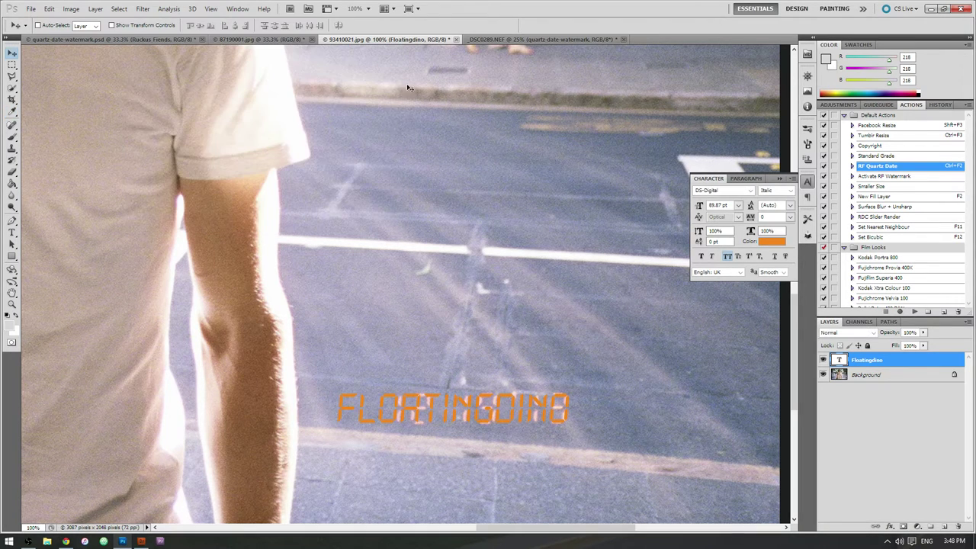
{"action": "left_click", "coordinate": [848, 332]}
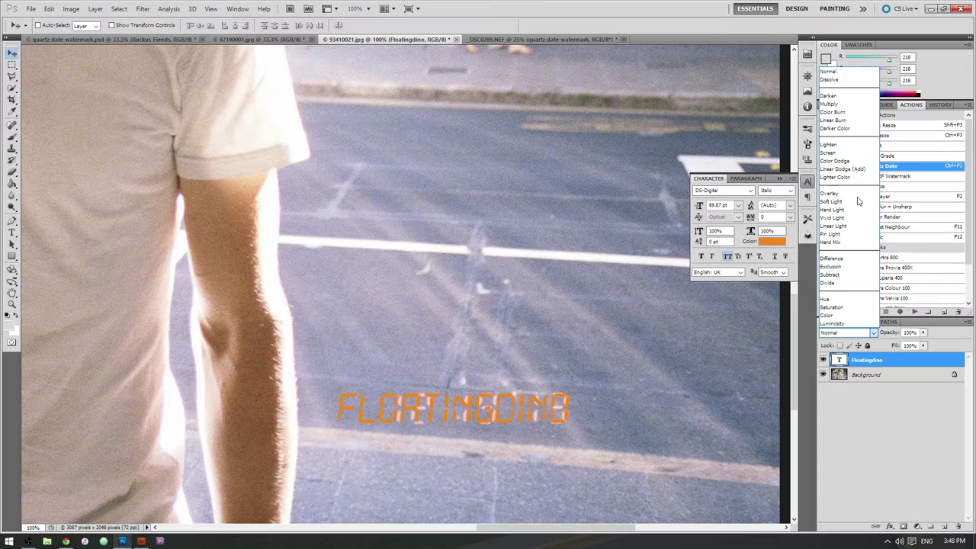
{"action": "left_click", "coordinate": [841, 155]}
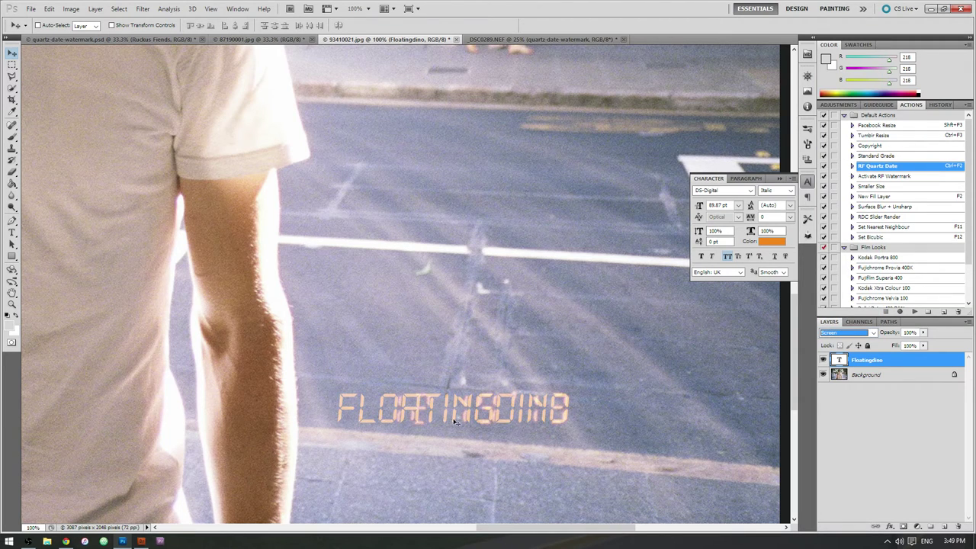
Turn on an Inner Glow for the text with red-orange colour ff4e00.
{"action": "double_click", "coordinate": [886, 369]}
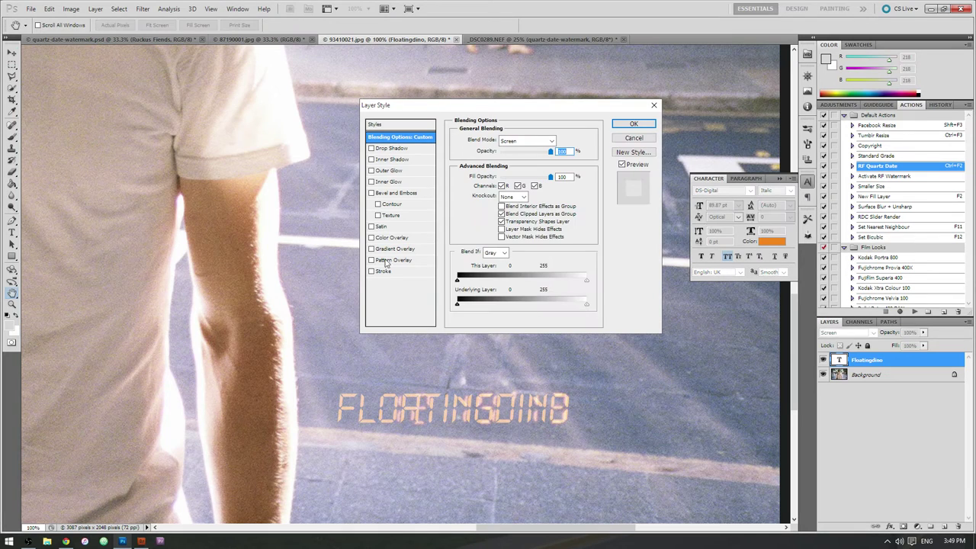
{"action": "left_click", "coordinate": [390, 183]}
{"action": "left_click", "coordinate": [478, 174]}
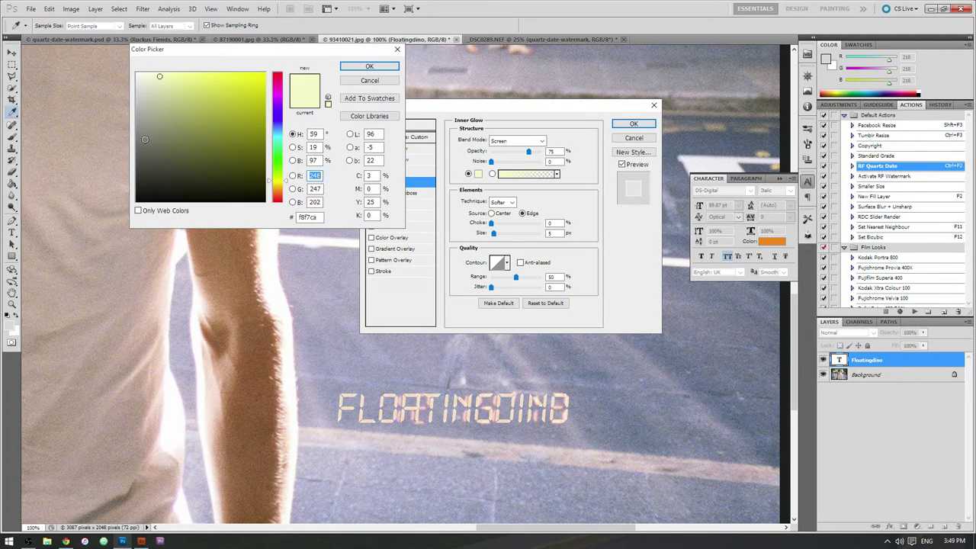
{"action": "left_click_drag", "start_coordinate": [276, 183], "coordinate": [288, 199]}
{"action": "left_click_drag", "start_coordinate": [252, 99], "coordinate": [267, 74]}
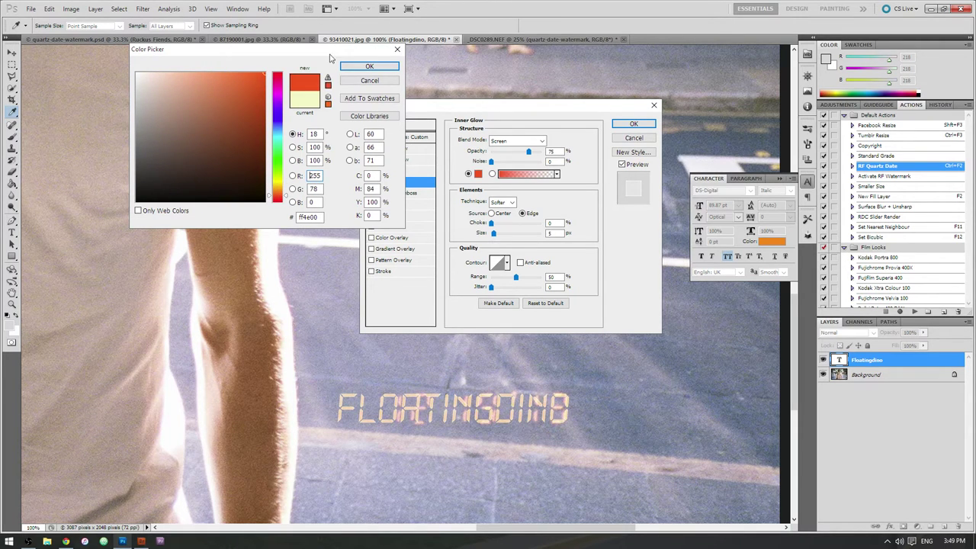
{"action": "left_click", "coordinate": [357, 69]}
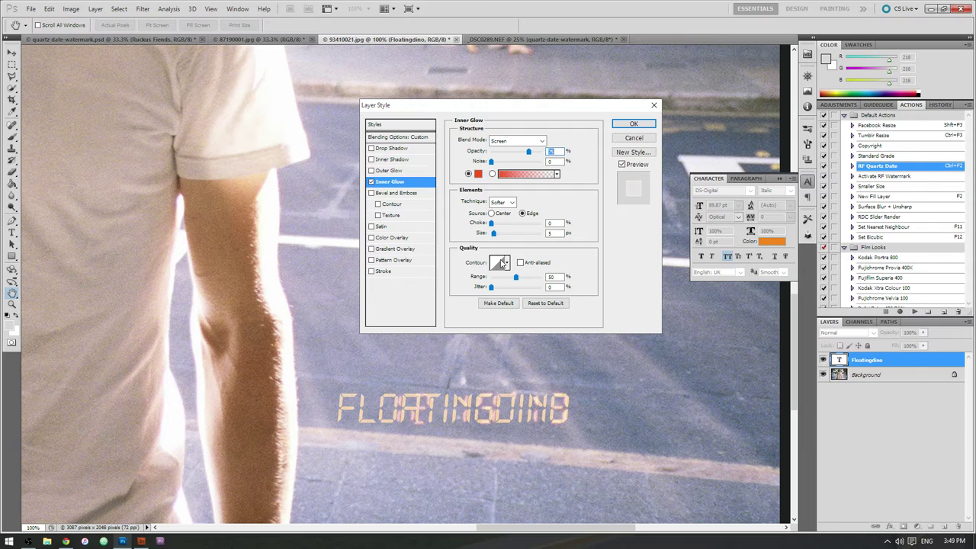
Set the Inner Glow to Soft Light, 100% range, 5 px size and 100% opacity.
{"action": "left_click", "coordinate": [517, 141]}
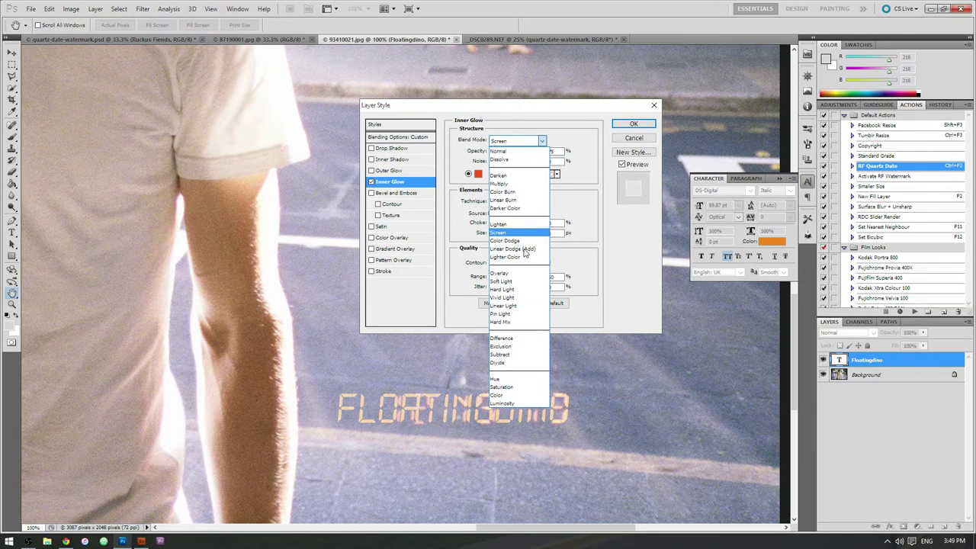
{"action": "left_click", "coordinate": [519, 281]}
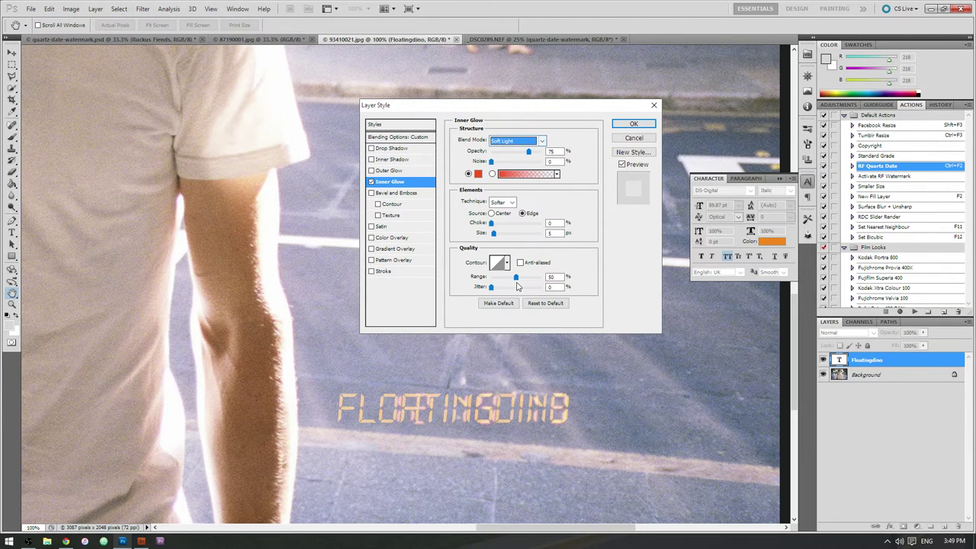
{"action": "left_click", "coordinate": [518, 141]}
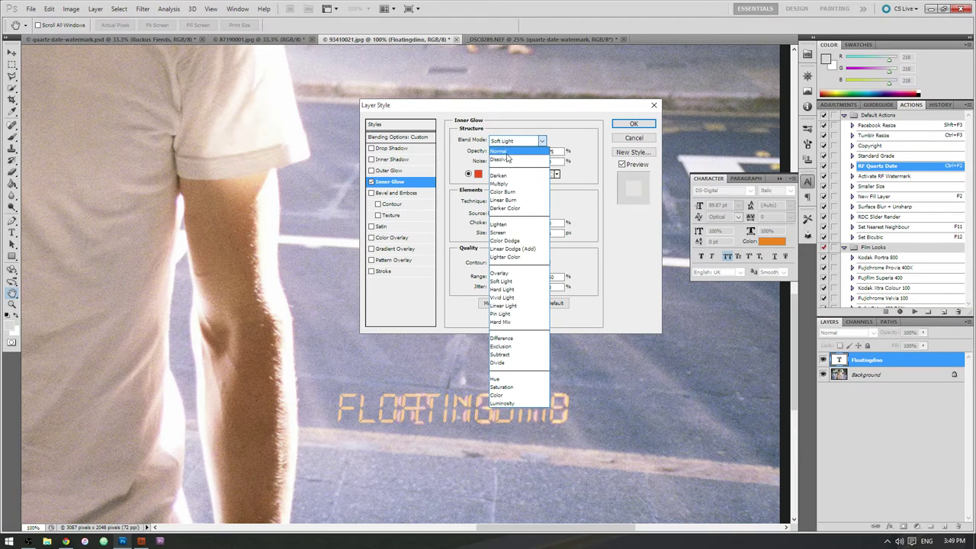
{"action": "left_click", "coordinate": [537, 142]}
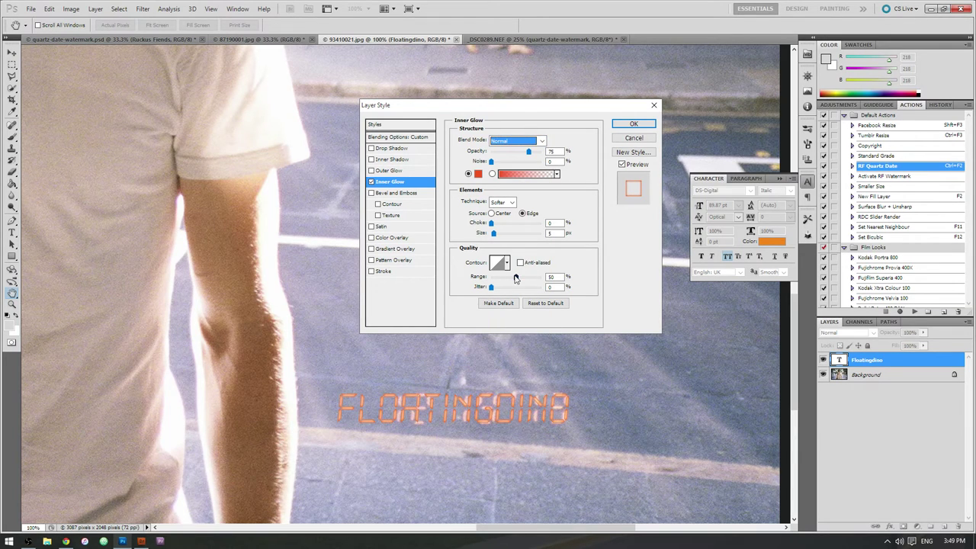
{"action": "left_click_drag", "start_coordinate": [517, 278], "coordinate": [576, 286]}
{"action": "left_click_drag", "start_coordinate": [494, 233], "coordinate": [494, 237]}
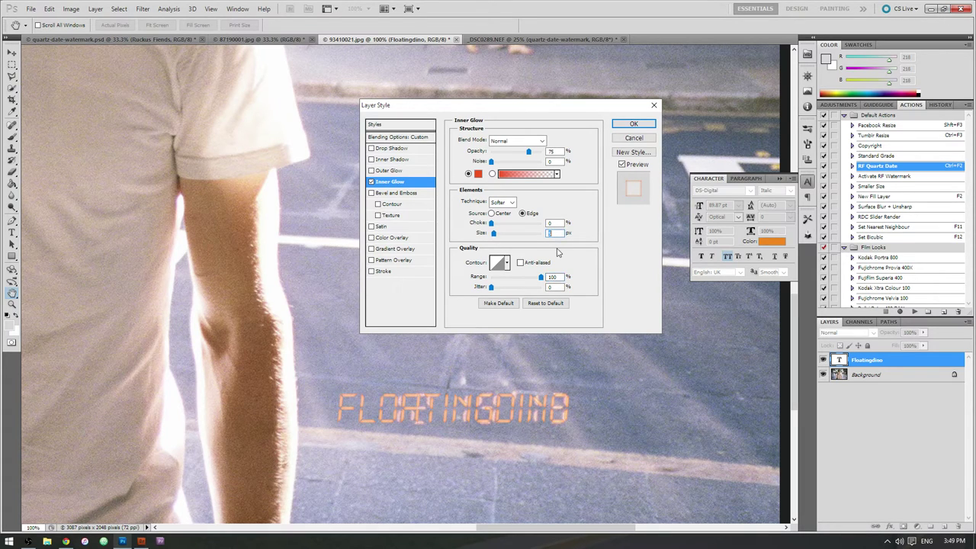
{"action": "left_click", "coordinate": [537, 143]}
{"action": "left_click", "coordinate": [507, 282]}
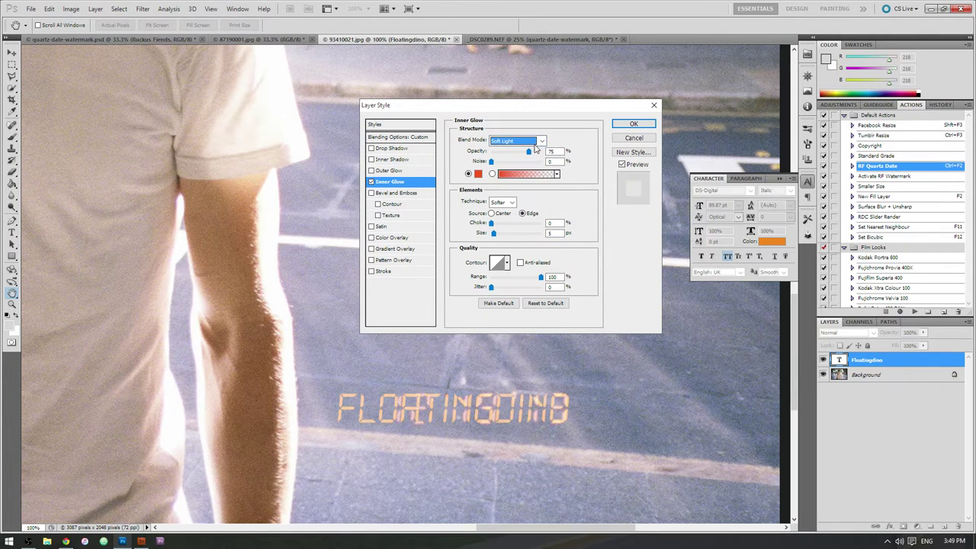
{"action": "left_click_drag", "start_coordinate": [528, 151], "coordinate": [543, 151]}
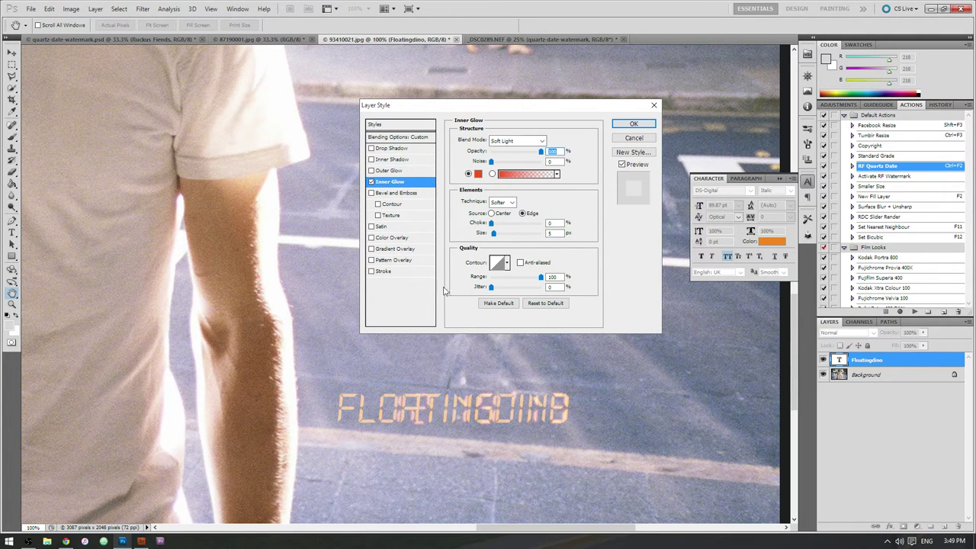
Turn on an Outer Glow with red-orange colour ff5400.
{"action": "left_click", "coordinate": [390, 170]}
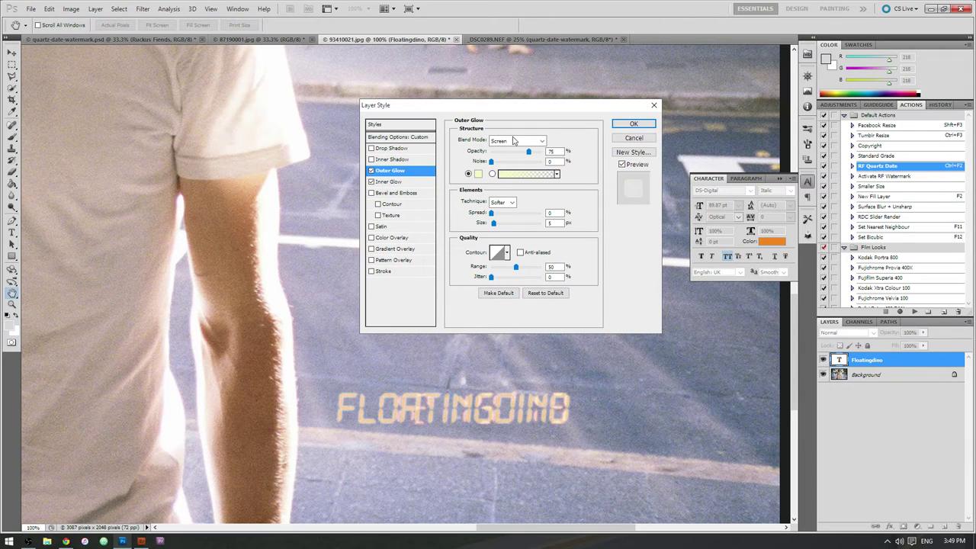
{"action": "left_click", "coordinate": [478, 174]}
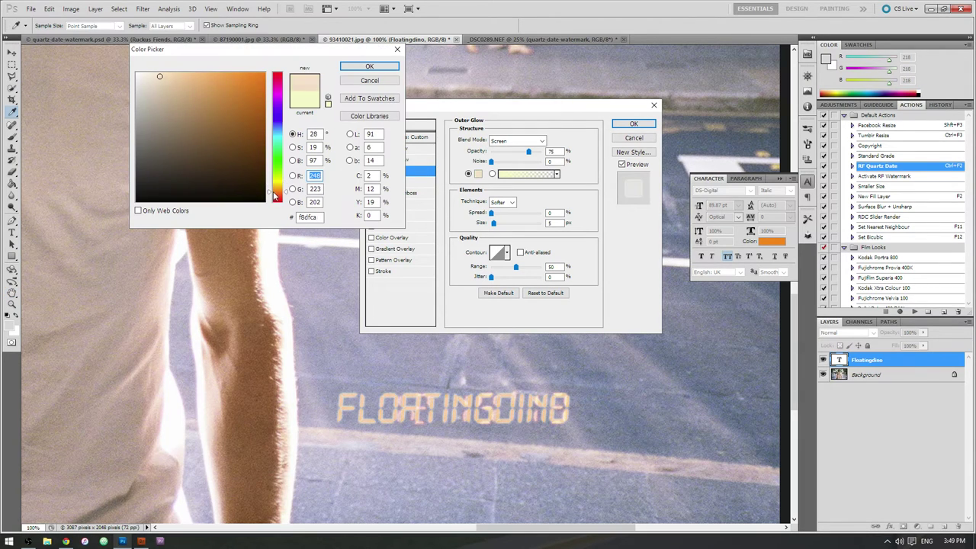
{"action": "left_click_drag", "start_coordinate": [274, 196], "coordinate": [277, 196]}
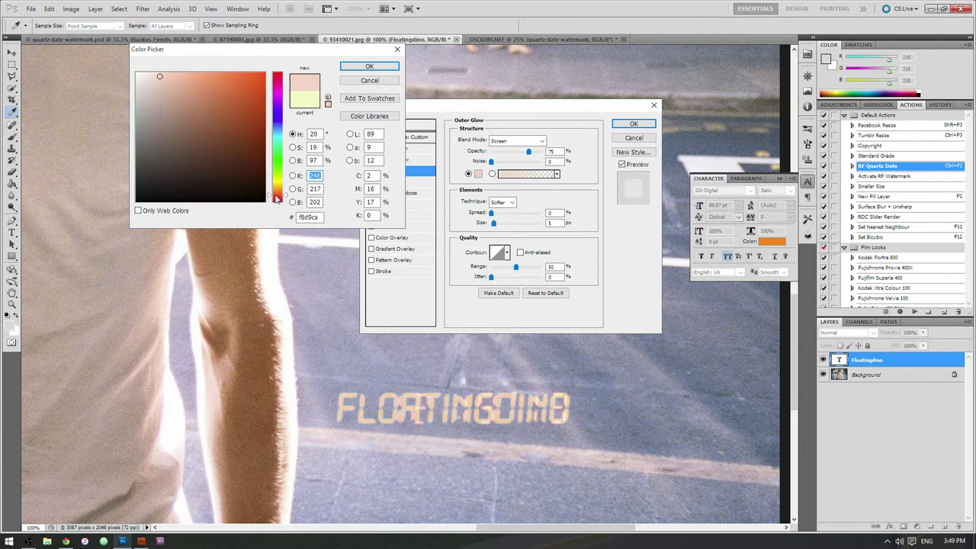
{"action": "left_click", "coordinate": [264, 74]}
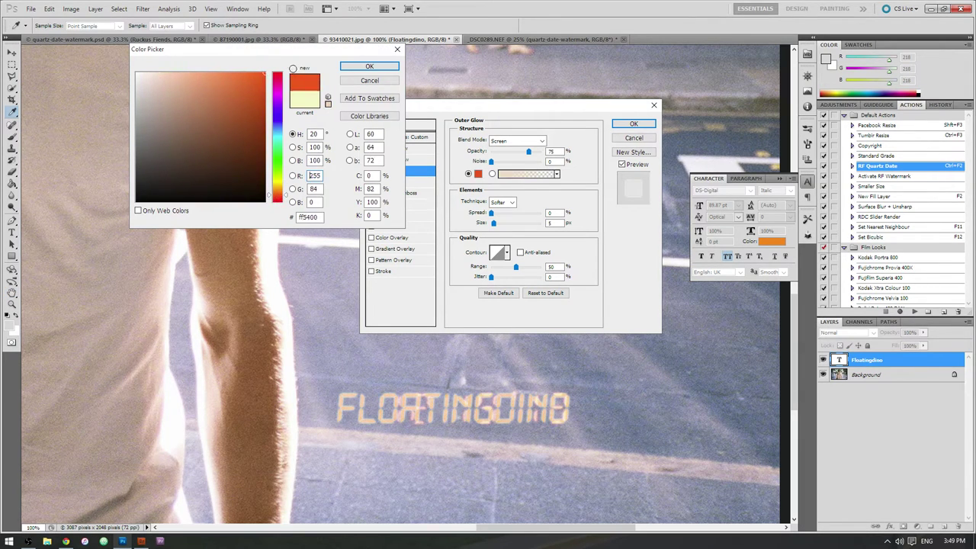
{"action": "left_click", "coordinate": [368, 67]}
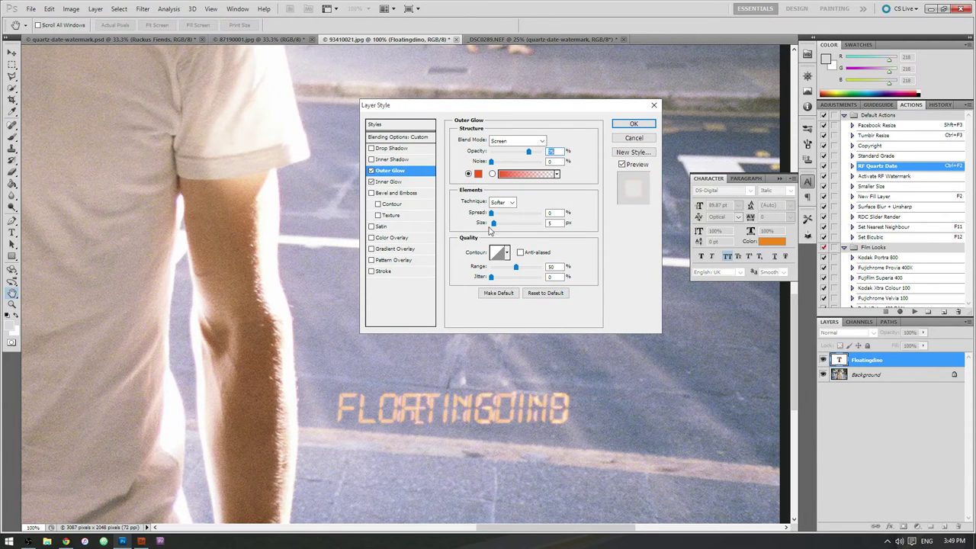
Set the Outer Glow range to 42% and size to 9 px.
{"action": "left_click_drag", "start_coordinate": [516, 268], "coordinate": [513, 269]}
{"action": "left_click_drag", "start_coordinate": [494, 223], "coordinate": [496, 226]}
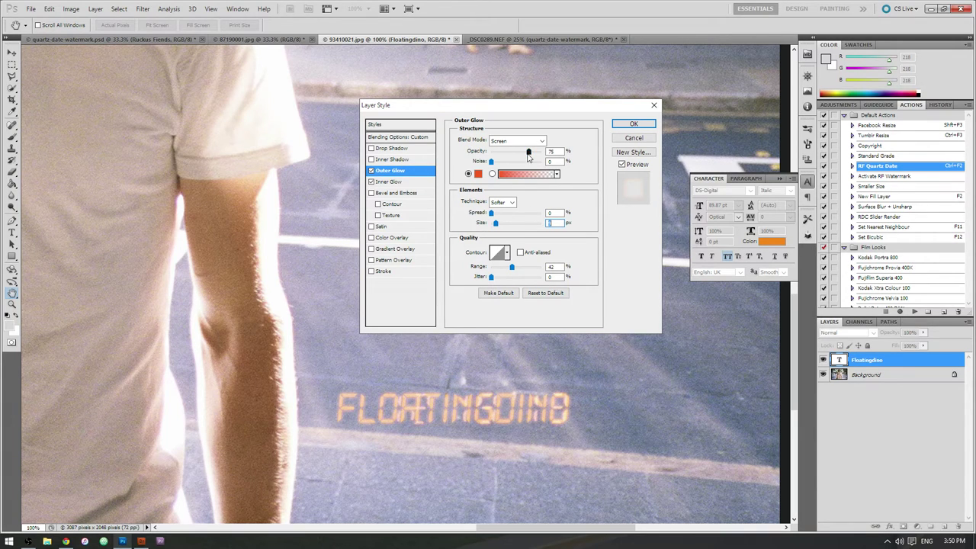
{"action": "mouse_move", "coordinate": [529, 153]}
{"action": "left_mouse_down"}
{"action": "mouse_move", "coordinate": [549, 157]}
{"action": "mouse_move", "coordinate": [530, 161]}
{"action": "left_mouse_up"}
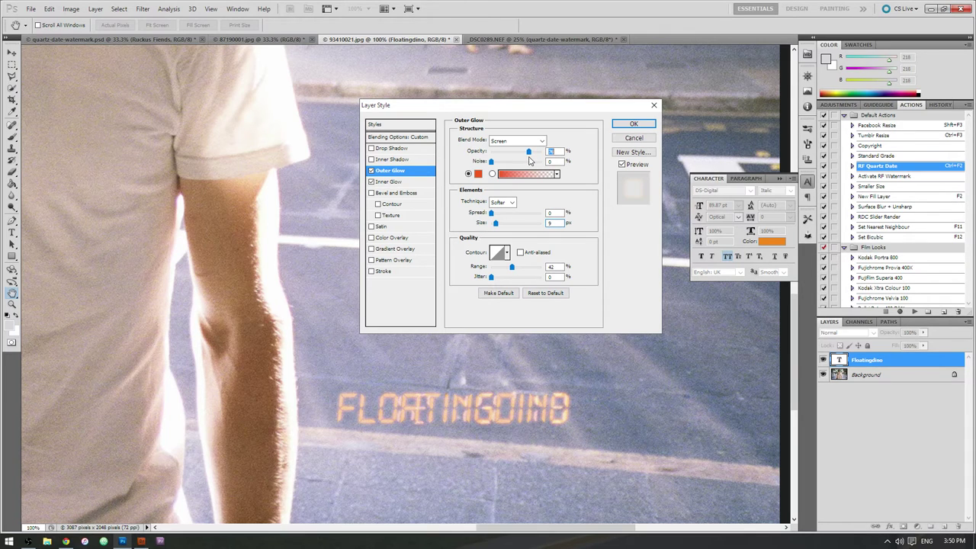
Apply both glows and toggle the text layer to compare it with the date beneath.
{"action": "left_click", "coordinate": [632, 123]}
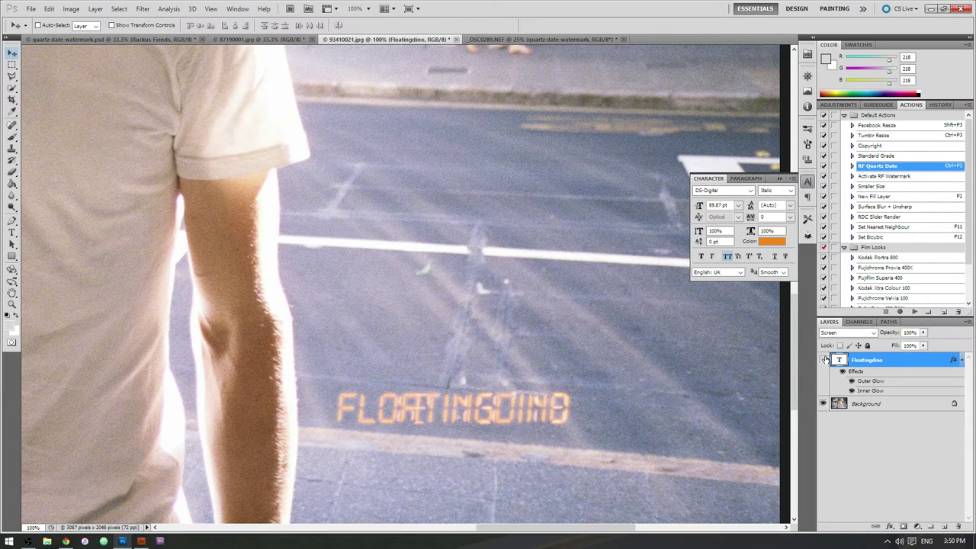
{"action": "left_click", "coordinate": [823, 359]}
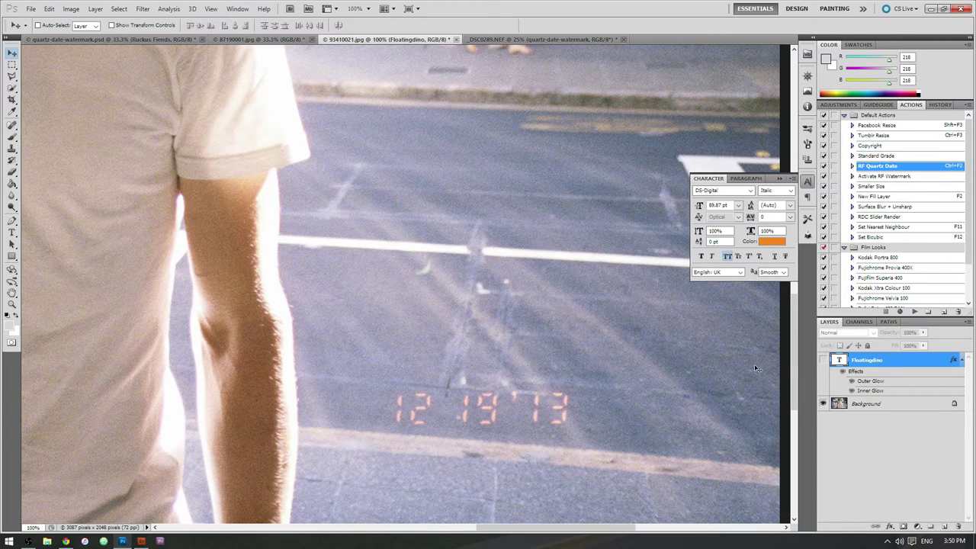
{"action": "left_click", "coordinate": [824, 359]}
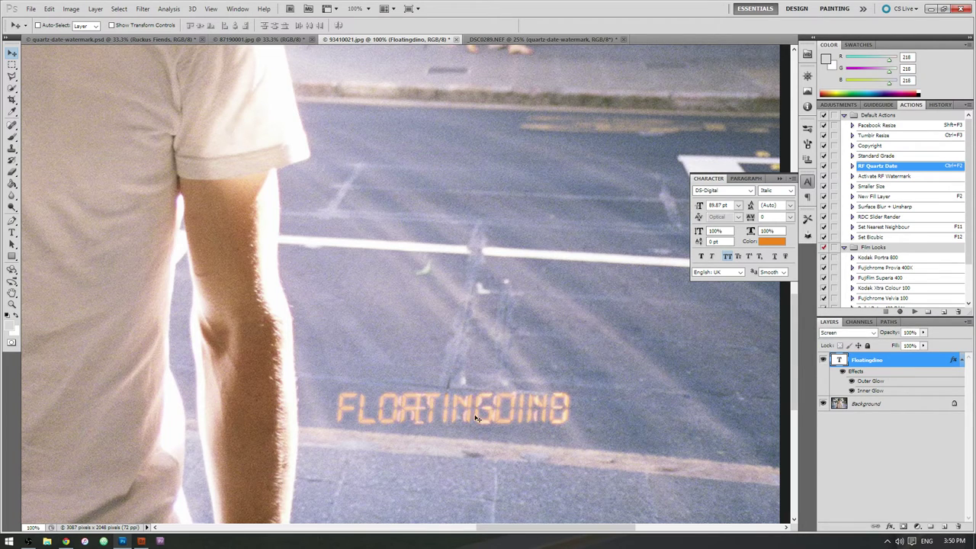
Keep the text positioned over the 12 19 '13 date at 100% layer opacity.
{"action": "left_click_drag", "start_coordinate": [448, 451], "coordinate": [446, 403]}
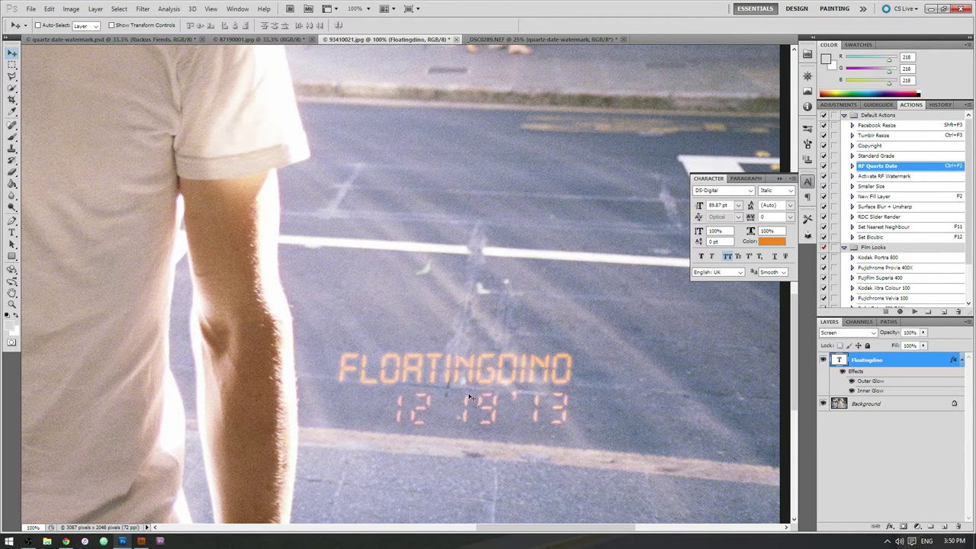
{"action": "left_click_drag", "start_coordinate": [470, 398], "coordinate": [464, 431]}
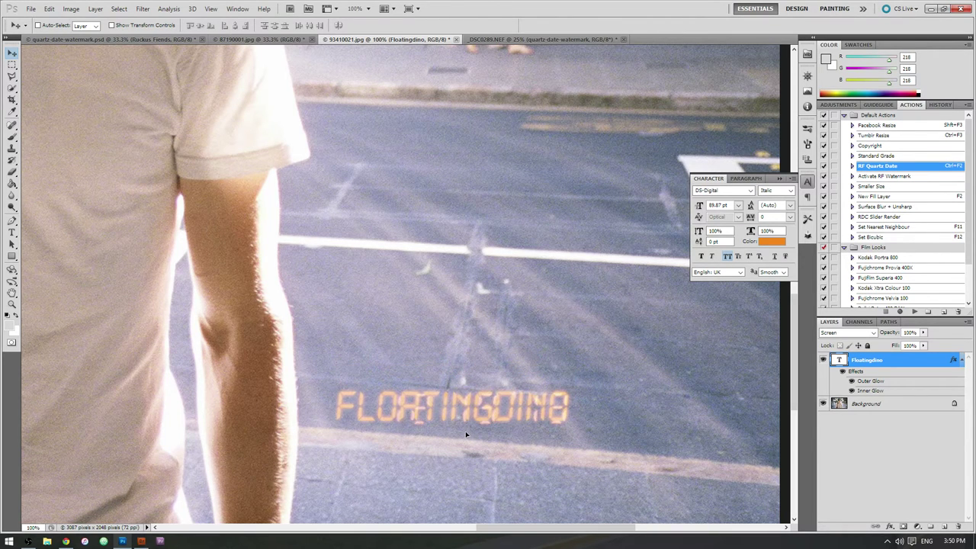
{"action": "left_click_drag", "start_coordinate": [893, 332], "coordinate": [884, 342]}
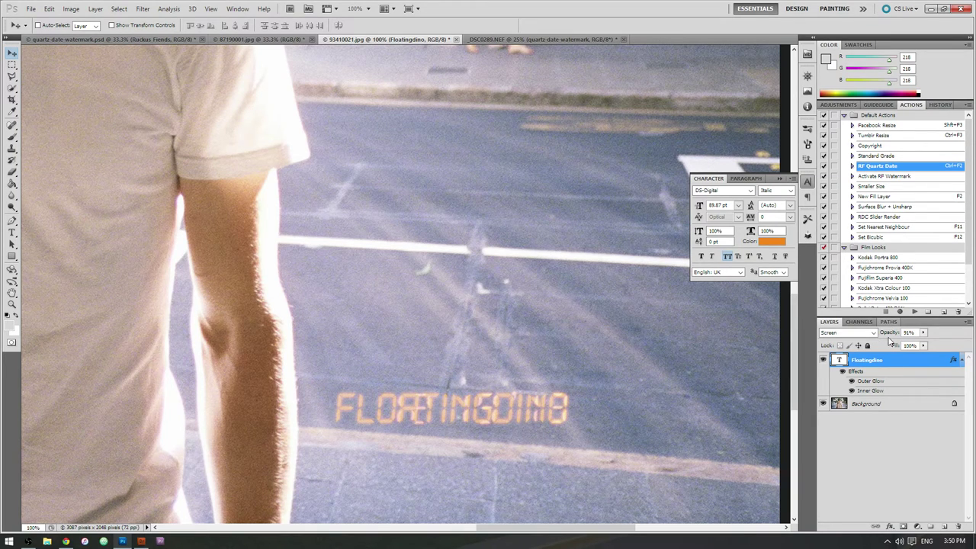
{"action": "left_click_drag", "start_coordinate": [891, 335], "coordinate": [950, 339]}
Hide the Background layer and zoom out to view the glowing text alone.
{"action": "left_click", "coordinate": [891, 412]}
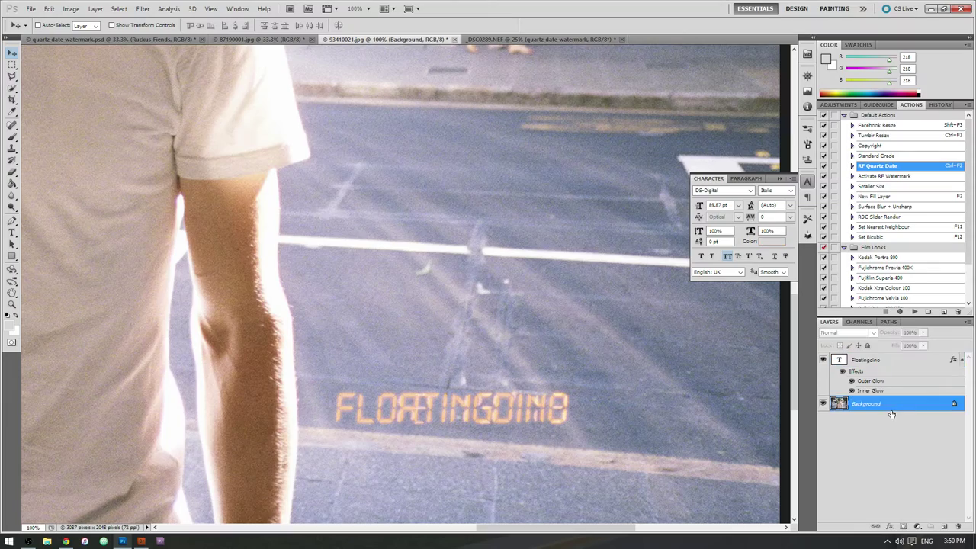
{"action": "left_click", "coordinate": [822, 403]}
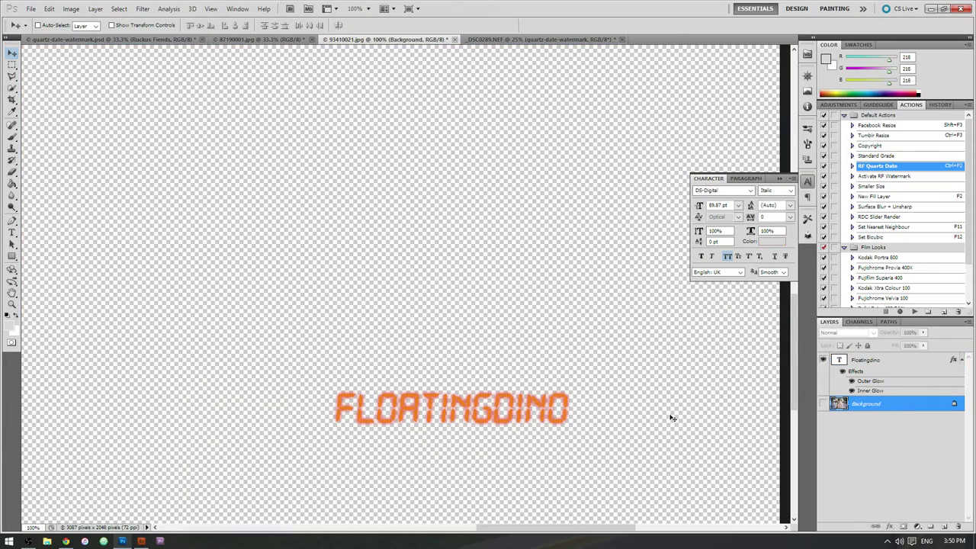
{"action": "key", "text": "ctrl+minus"}
{"action": "key", "text": "ctrl+minus"}
{"action": "key", "text": "ctrl+minus"}
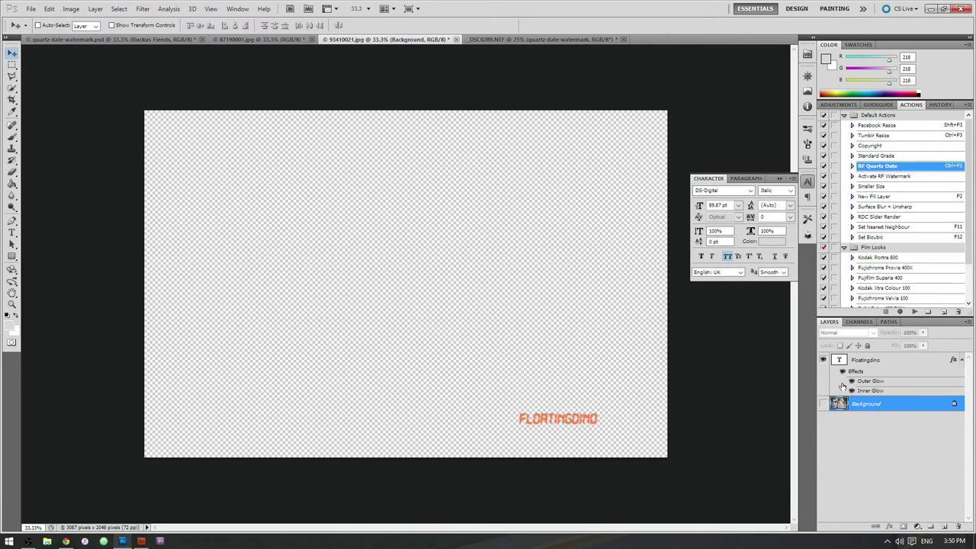
Show the photo again, select both Floatingdino and Background layers, and choose Layer > Duplicate Layers.
{"action": "left_click", "coordinate": [822, 403]}
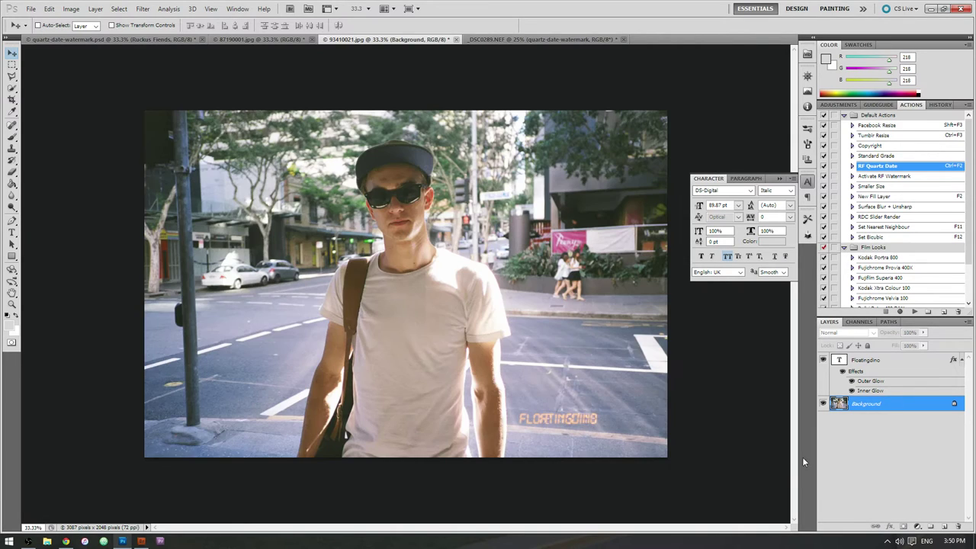
{"action": "left_click", "coordinate": [872, 363], "text": "shift"}
{"action": "left_click", "coordinate": [118, 10]}
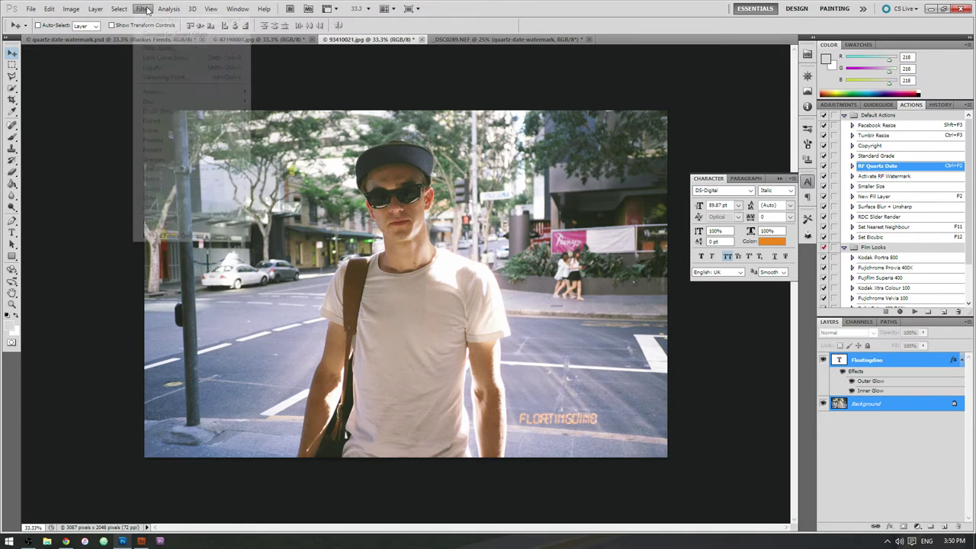
Duplicate the layers into the car photo _DSC0289.NEF, converting colours to its profile.
{"action": "mouse_move", "coordinate": [94, 9]}
{"action": "left_click", "coordinate": [115, 29]}
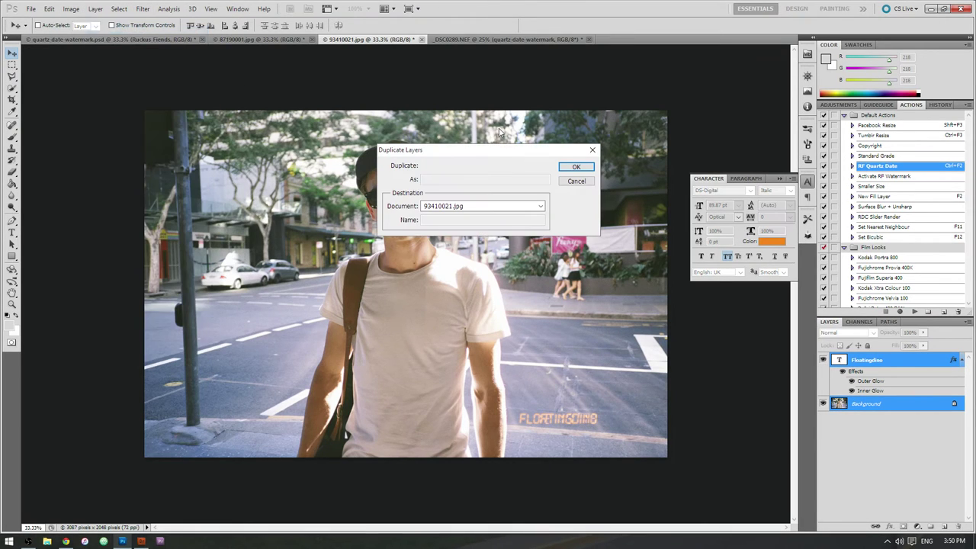
{"action": "left_click", "coordinate": [491, 206]}
{"action": "left_click", "coordinate": [494, 233]}
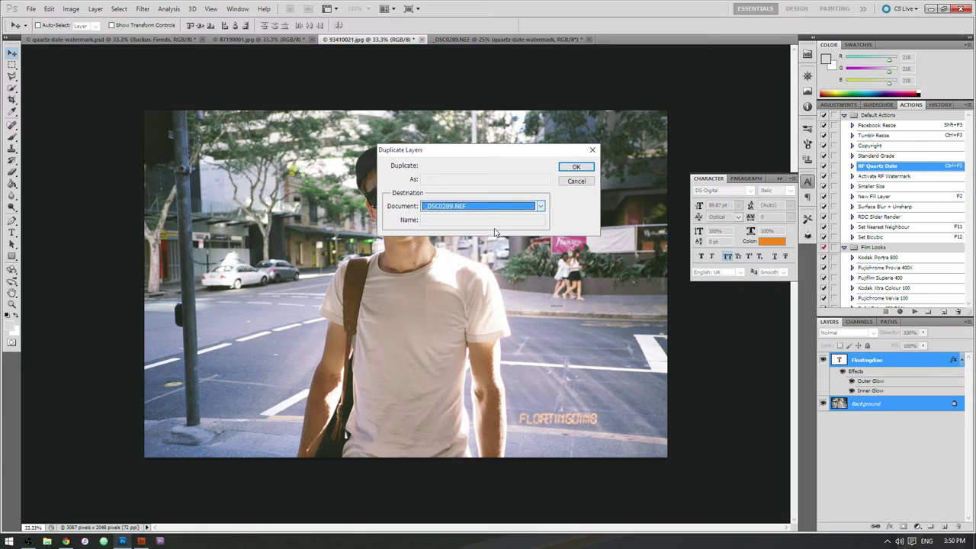
{"action": "left_click", "coordinate": [576, 166]}
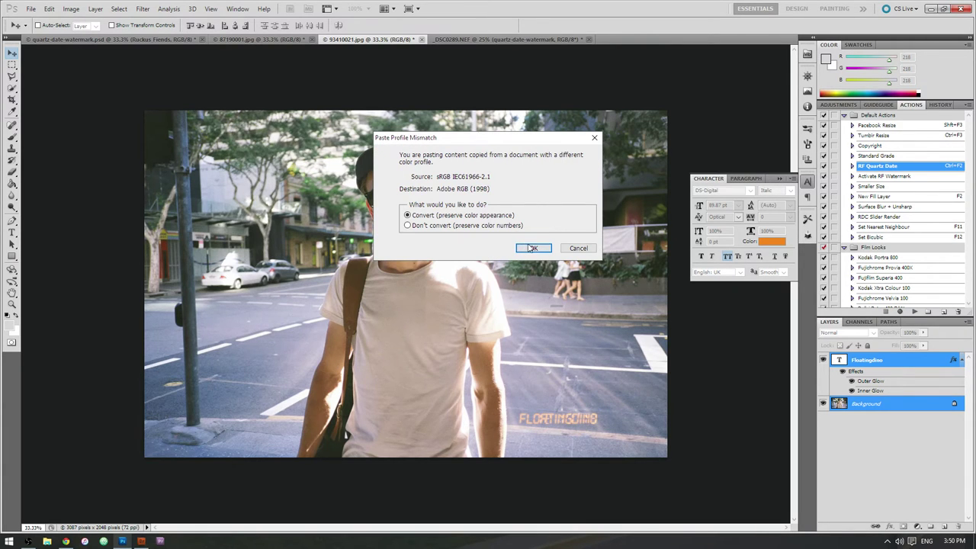
{"action": "left_click", "coordinate": [534, 248]}
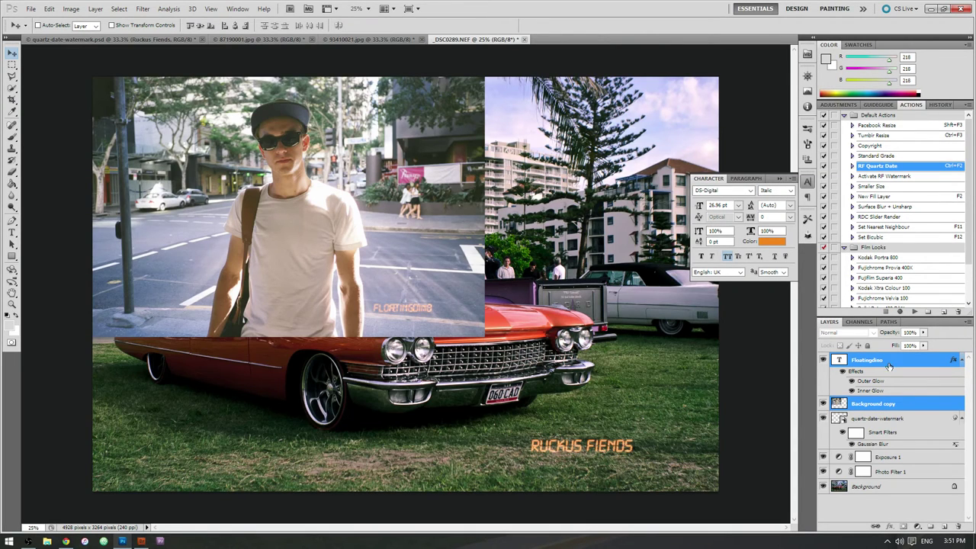
Scale the pasted street photo up to fill the canvas, then select the quartz-date-watermark layer.
{"action": "key", "text": "ctrl+t"}
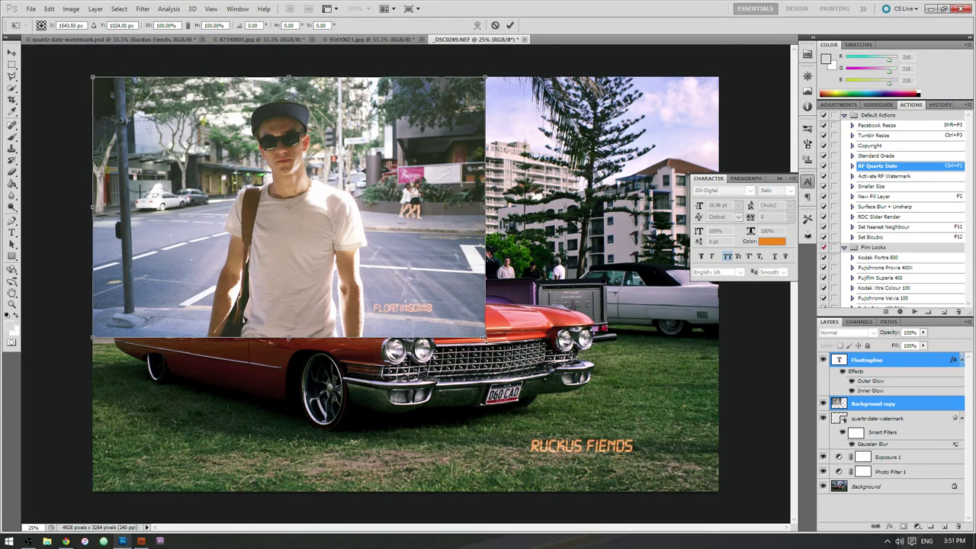
{"action": "left_click_drag", "start_coordinate": [485, 336], "coordinate": [707, 503]}
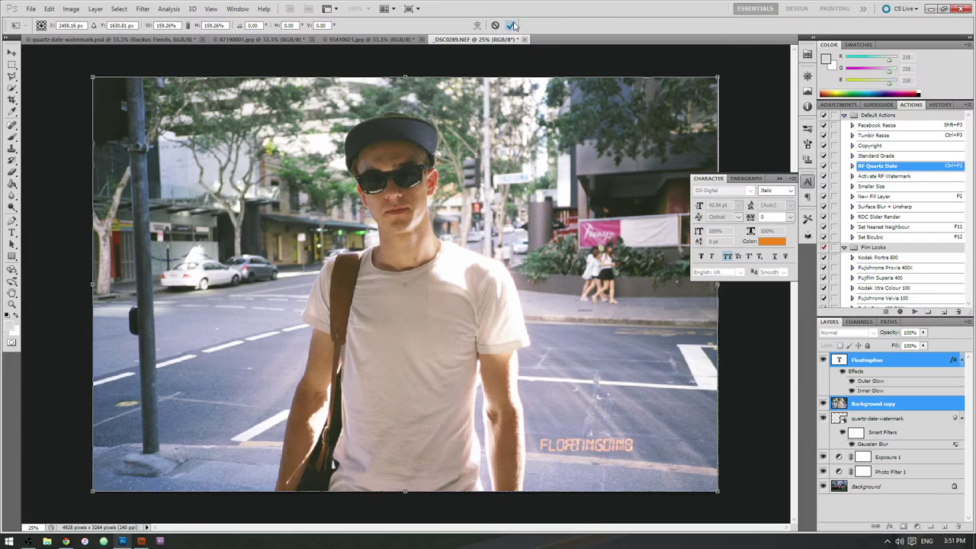
{"action": "left_click", "coordinate": [513, 25]}
{"action": "left_click", "coordinate": [876, 418]}
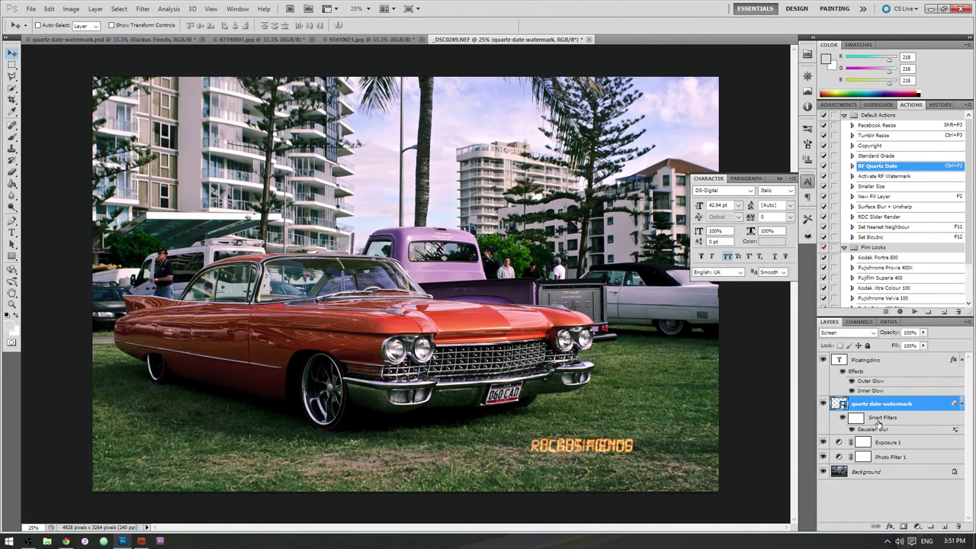
Delete the quartz-date-watermark, photo and both adjustment layers, leaving only the Floatingdino text.
{"action": "key", "text": "Delete"}
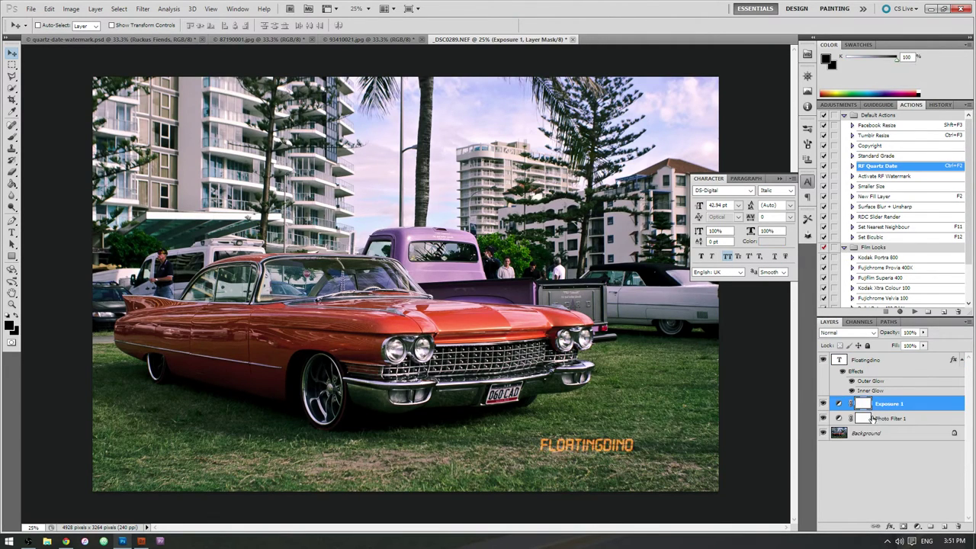
{"action": "left_click", "coordinate": [882, 364]}
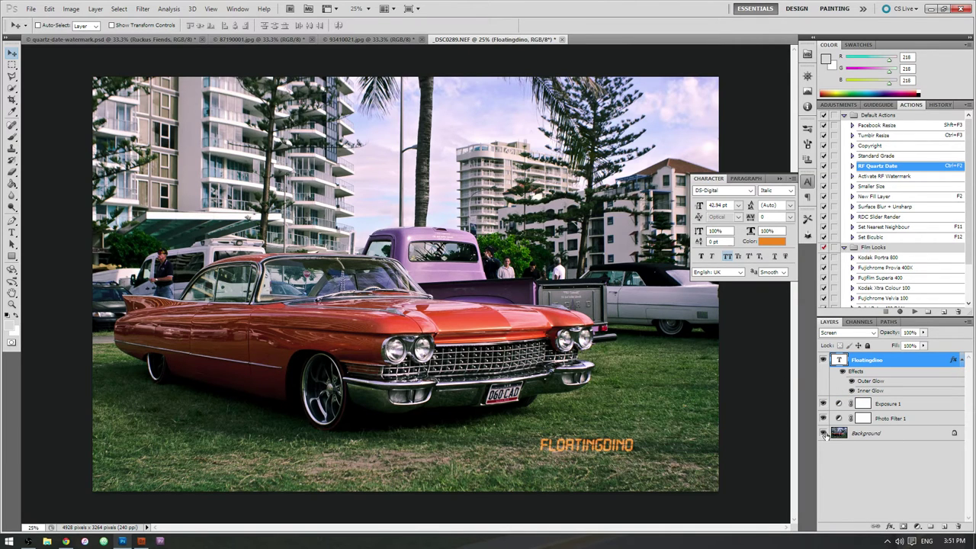
{"action": "left_click_drag", "start_coordinate": [824, 434], "coordinate": [820, 404]}
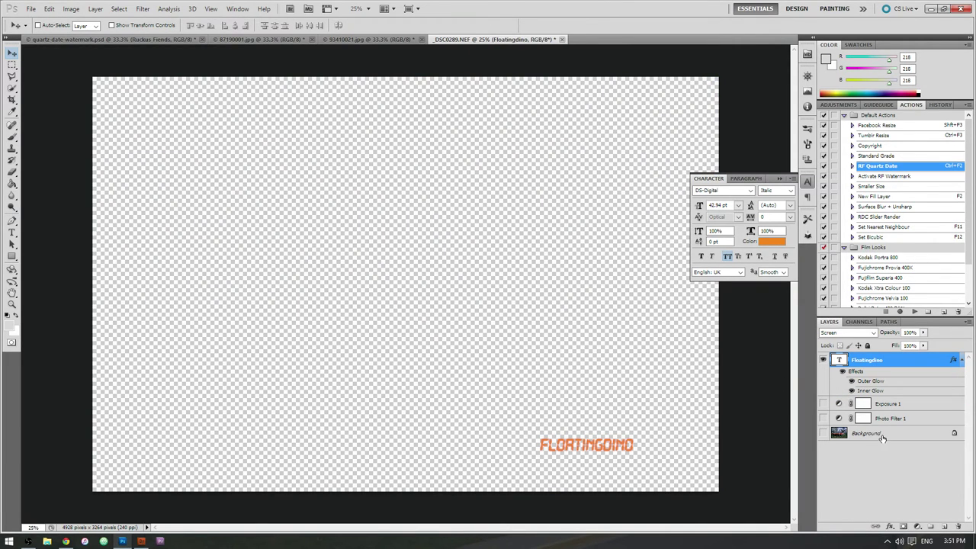
{"action": "left_click", "coordinate": [869, 433]}
{"action": "key", "text": "Delete"}
{"action": "key", "text": "Delete"}
{"action": "key", "text": "Delete"}
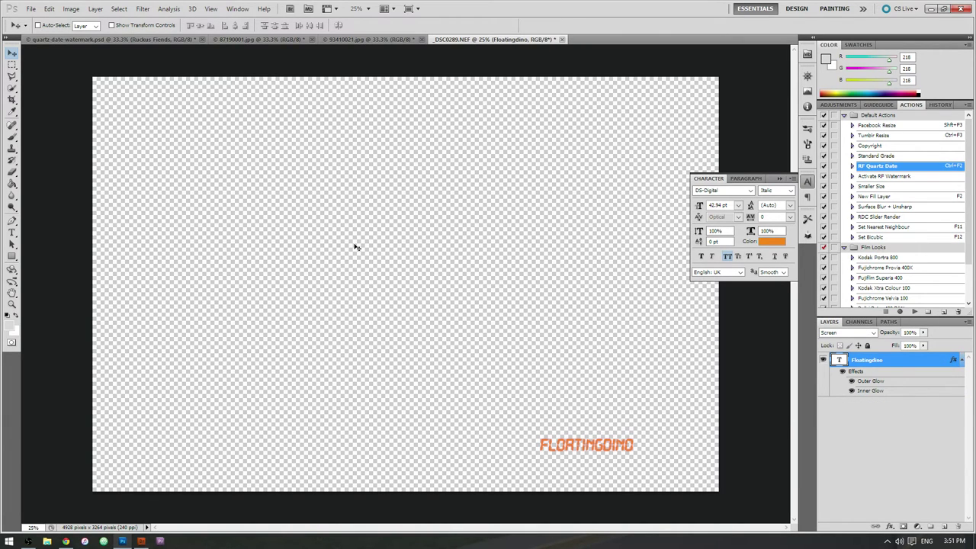
Save the text as floatingdino_date_watermark.psd in Pictures, then open raw photo _DSC0289 from the car show folder.
{"action": "left_click", "coordinate": [30, 9]}
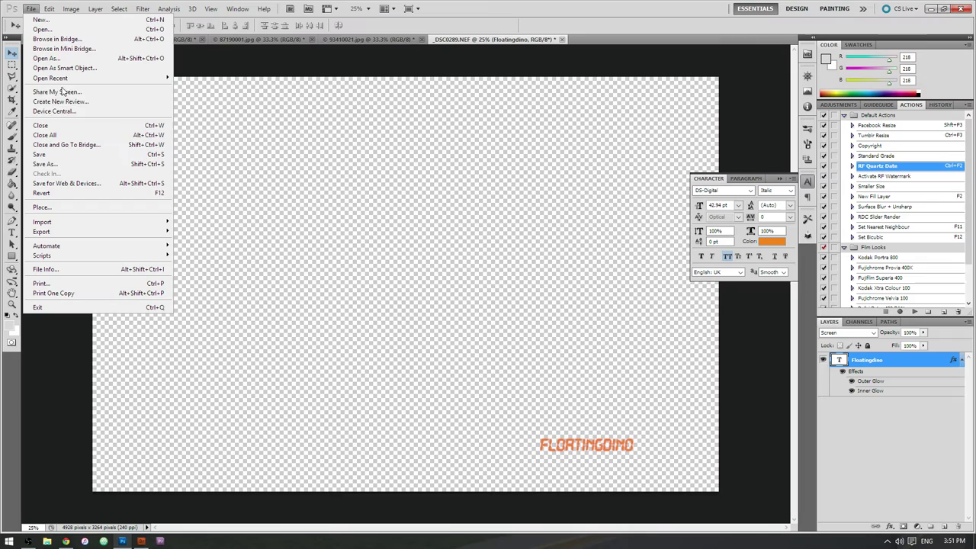
{"action": "left_click", "coordinate": [83, 165]}
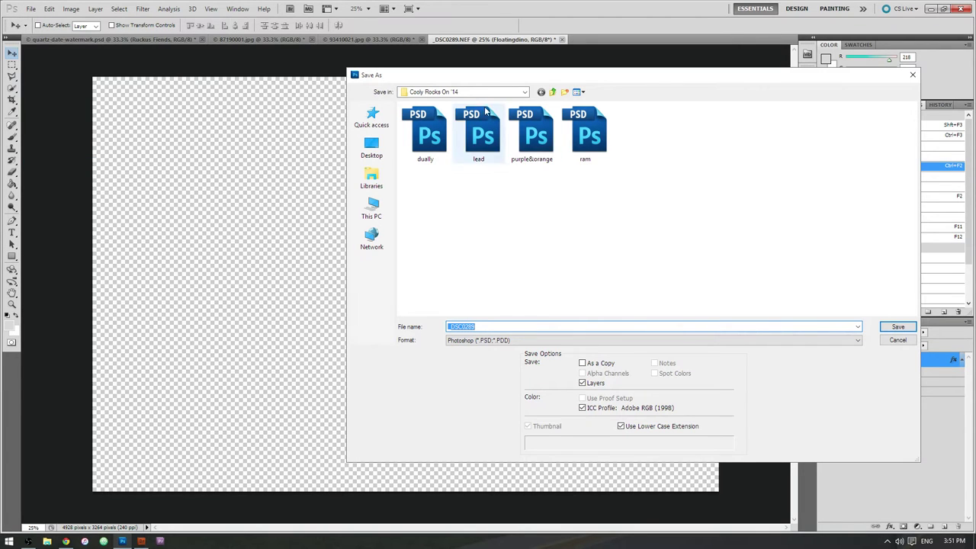
{"action": "left_click", "coordinate": [371, 180]}
{"action": "double_click", "coordinate": [431, 141]}
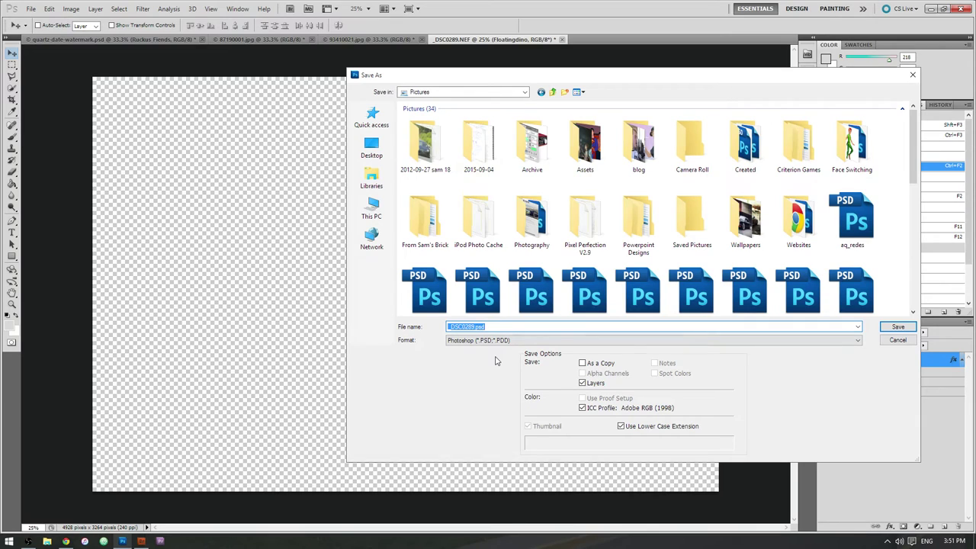
{"action": "type", "text": "floatingdino_date_watermark"}
{"action": "key", "text": "Return"}
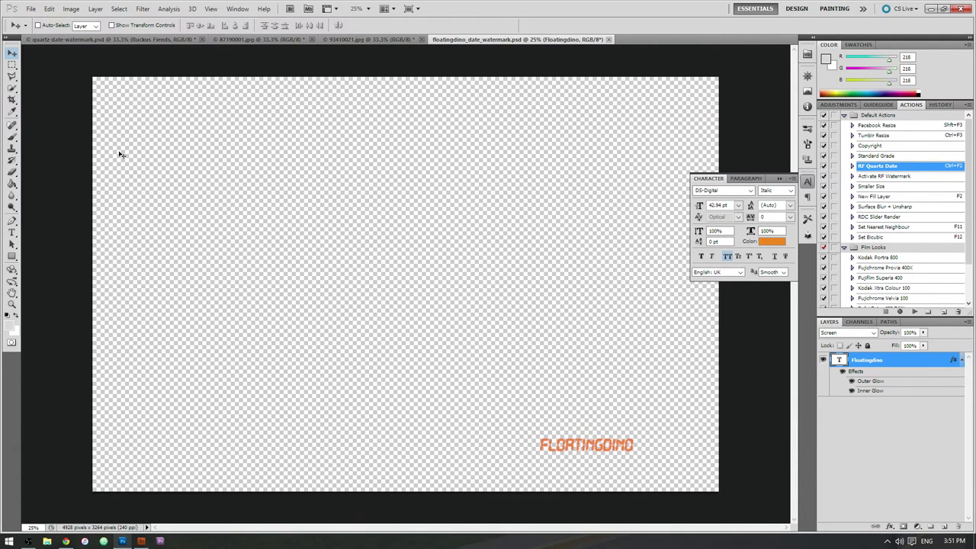
{"action": "left_click", "coordinate": [141, 541]}
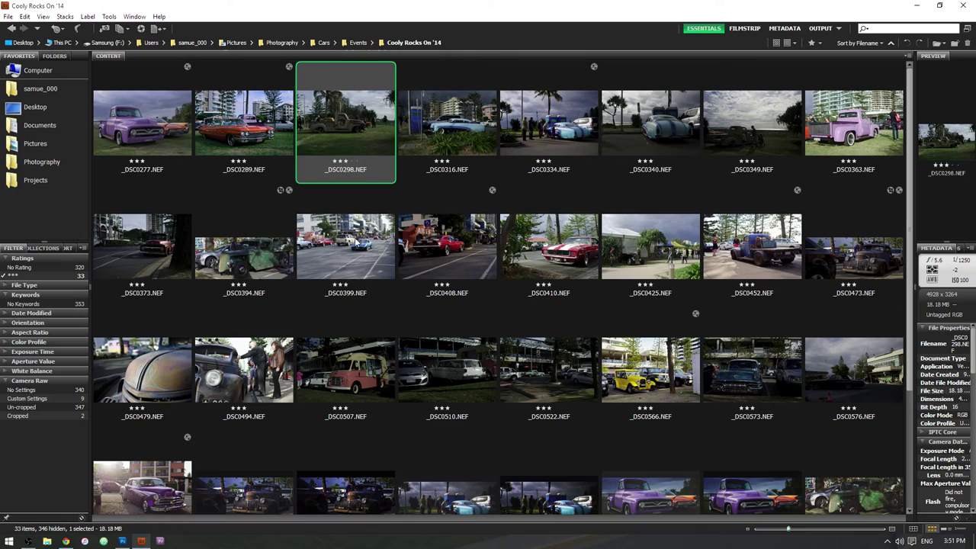
{"action": "double_click", "coordinate": [256, 153]}
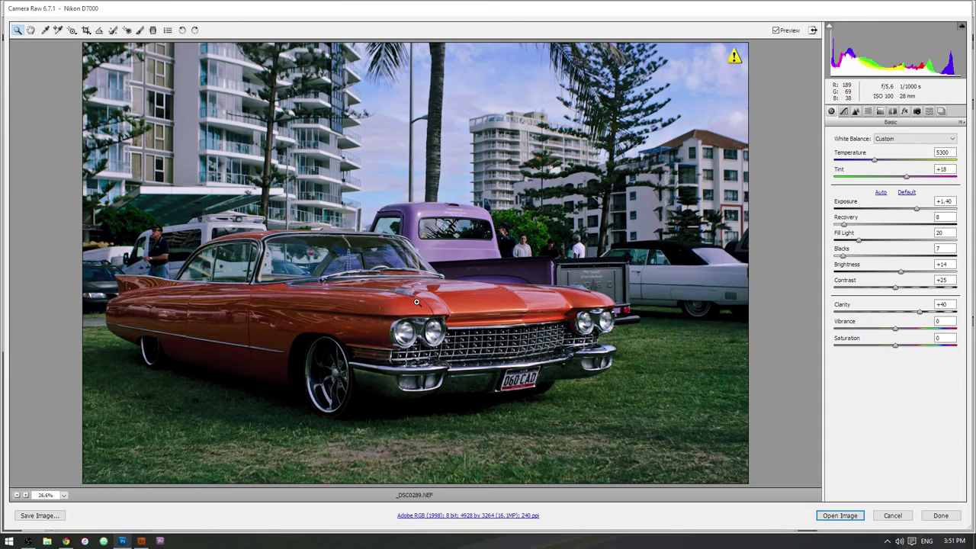
Open _DSC0289.NEF from Camera Raw and begin recording an action named 'Floatingdino Film Watermark'.
{"action": "left_click", "coordinate": [842, 516]}
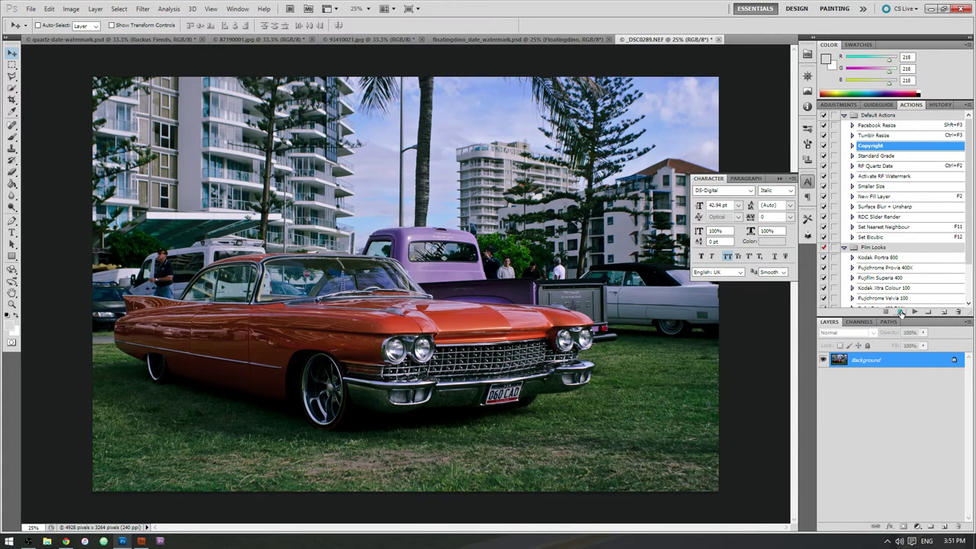
{"action": "left_click", "coordinate": [900, 312]}
{"action": "left_click", "coordinate": [943, 312]}
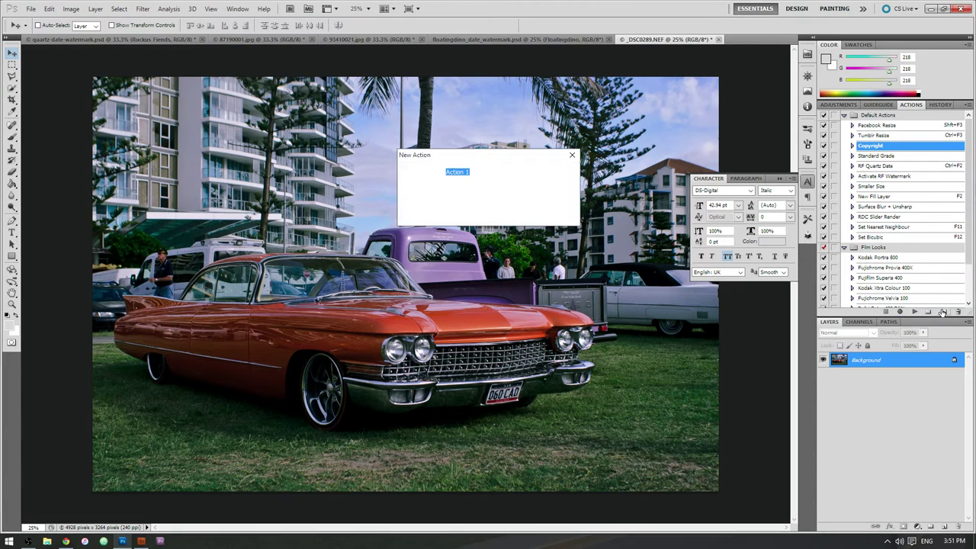
{"action": "type", "text": "Floatingdin"}
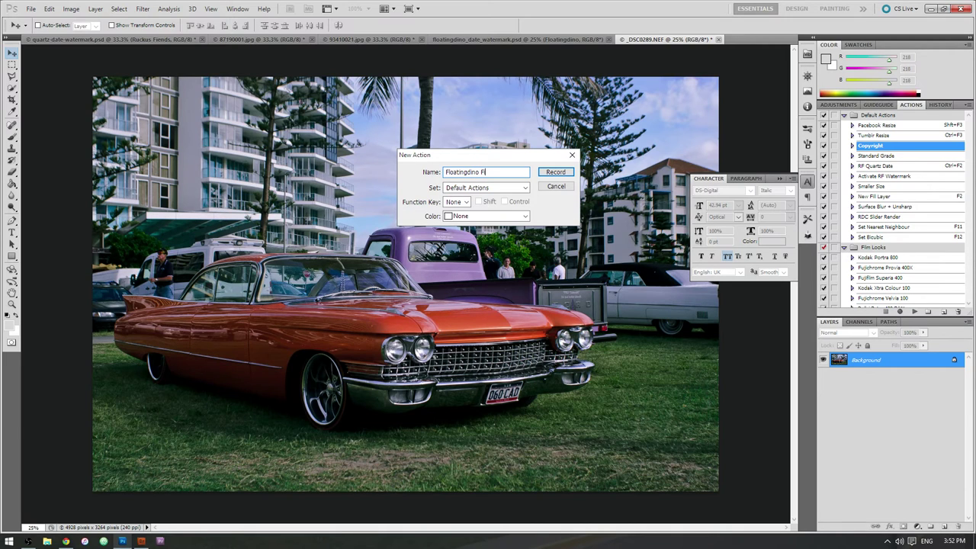
{"action": "type", "text": "o Film Watermark"}
{"action": "key", "text": "Return"}
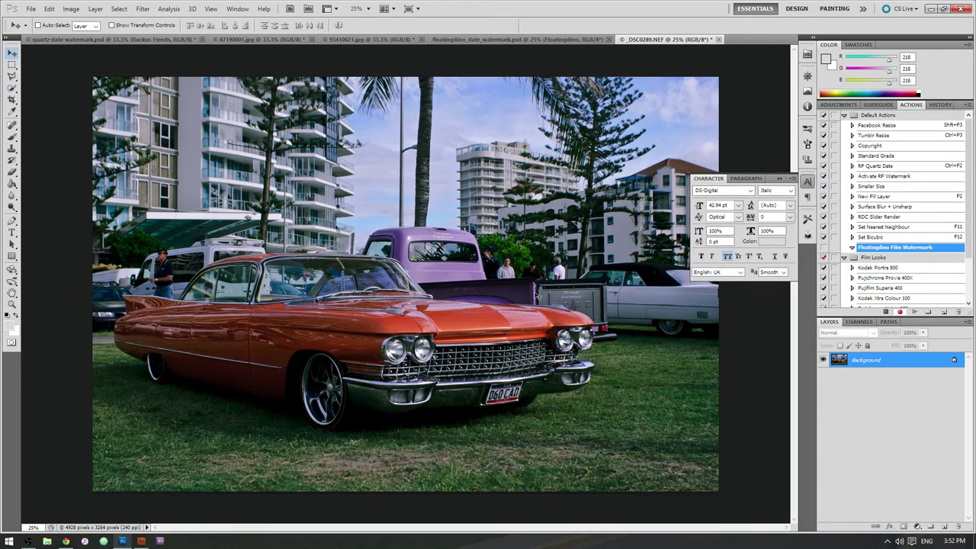
Place floatingdino_date_watermark from Pictures onto the photo and set its blend mode to Screen.
{"action": "left_click", "coordinate": [33, 9]}
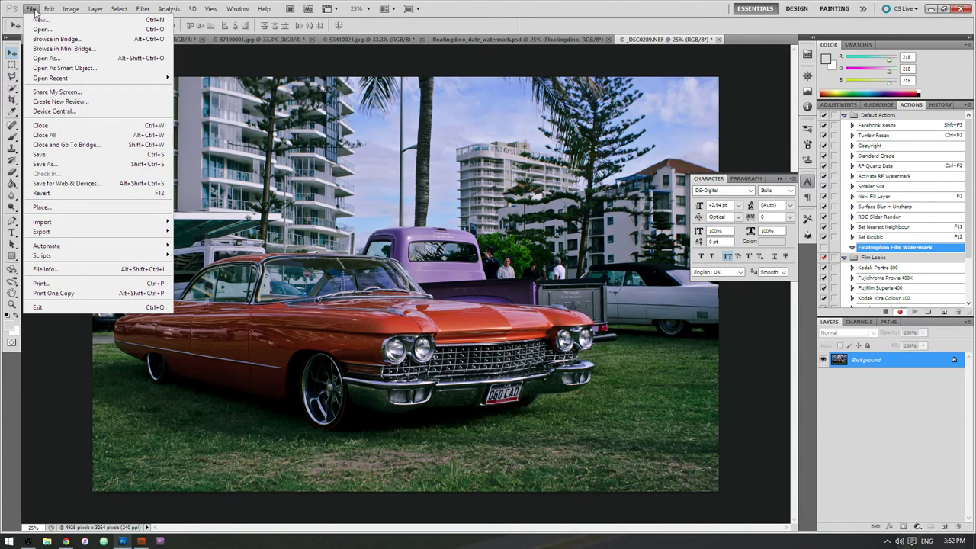
{"action": "left_click", "coordinate": [42, 206]}
{"action": "left_click", "coordinate": [638, 288]}
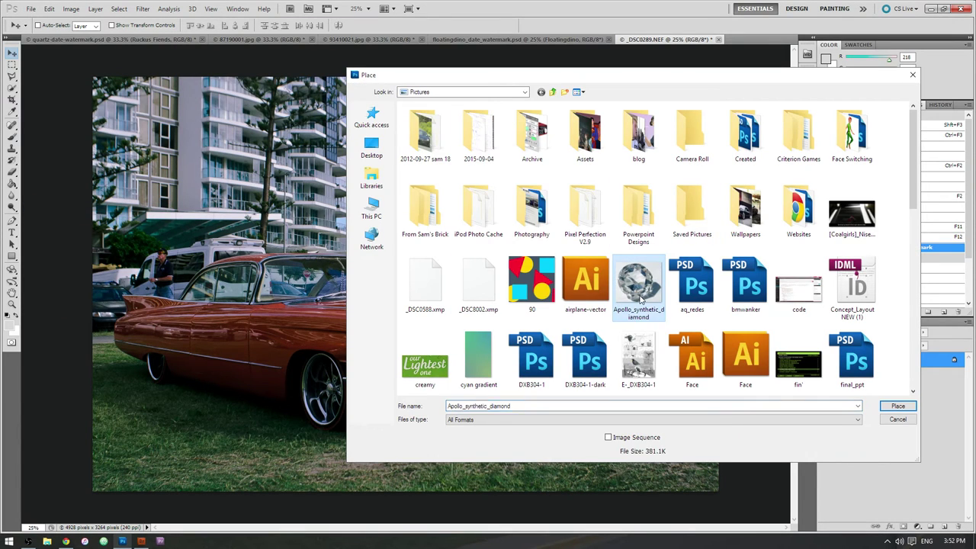
{"action": "left_click", "coordinate": [692, 358]}
{"action": "scroll", "coordinate": [772, 328], "scroll_direction": "down", "scroll_amount": 3}
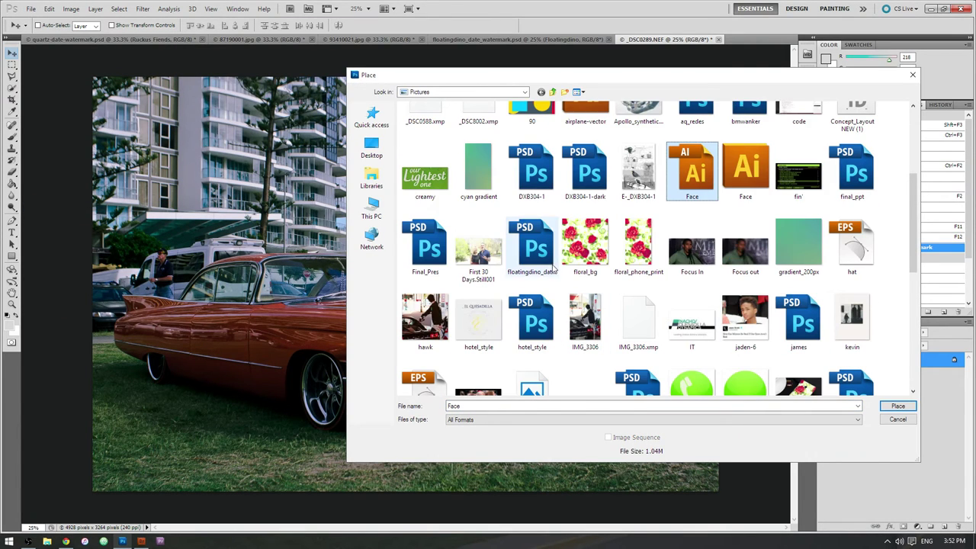
{"action": "left_click", "coordinate": [533, 246]}
{"action": "left_click", "coordinate": [898, 405]}
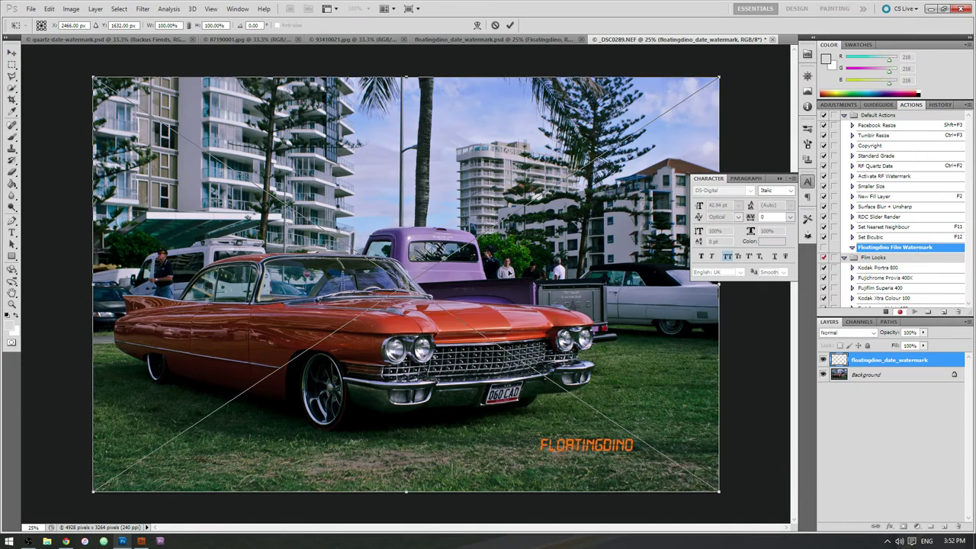
{"action": "left_click", "coordinate": [511, 25]}
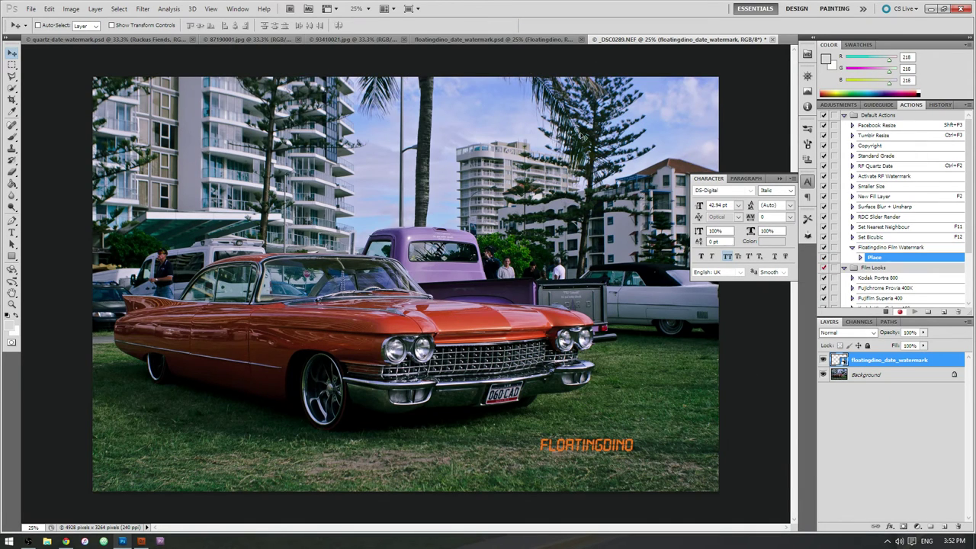
{"action": "left_click", "coordinate": [846, 333]}
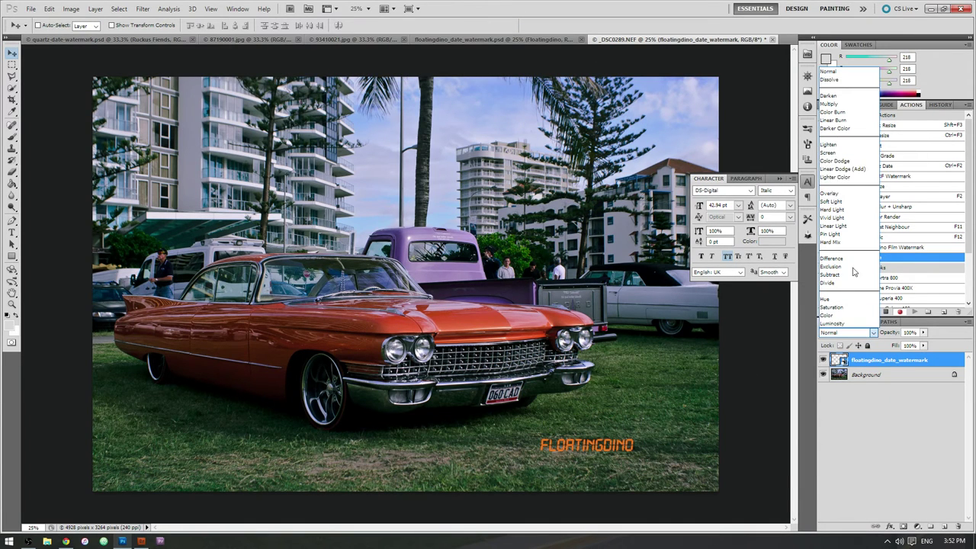
{"action": "left_click", "coordinate": [830, 152]}
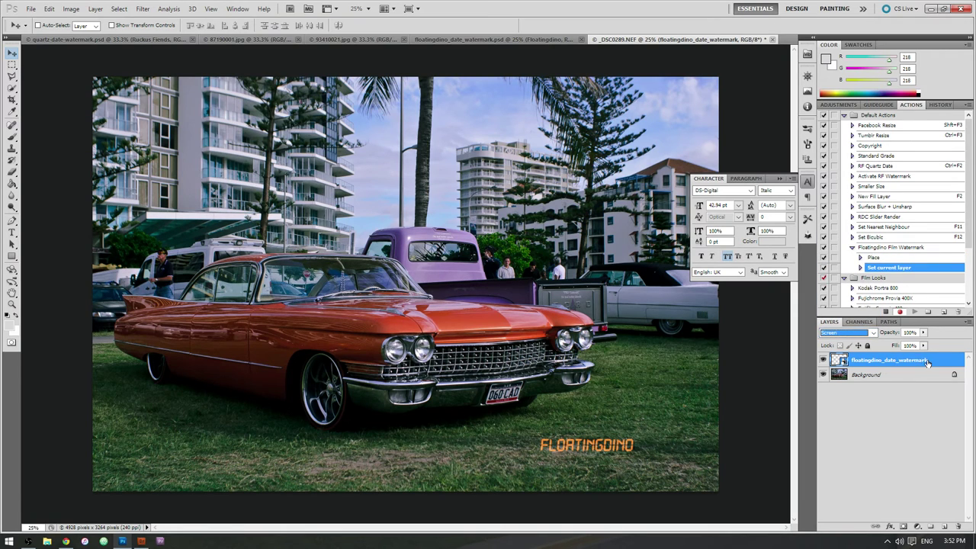
Apply a Gaussian Blur with radius 1 pixel to the watermark layer.
{"action": "left_click", "coordinate": [143, 9]}
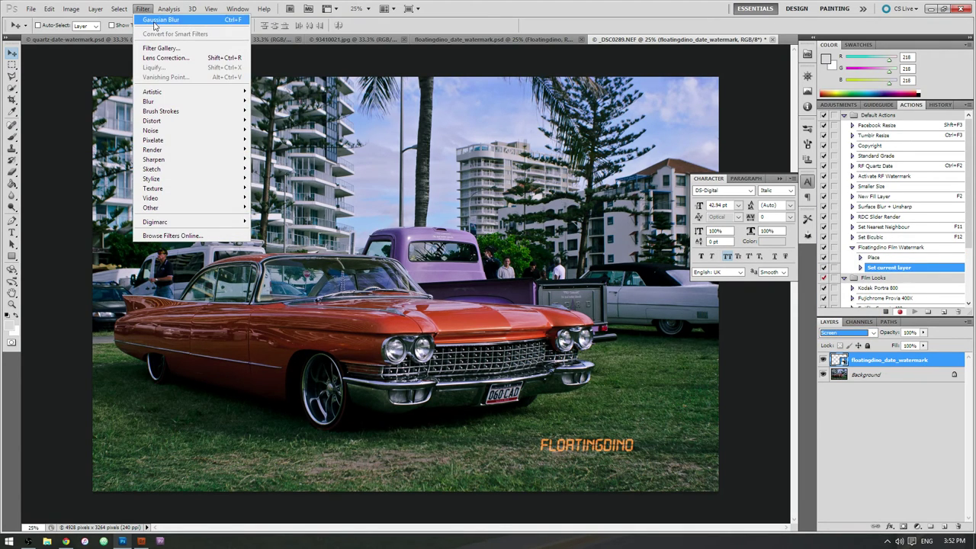
{"action": "mouse_move", "coordinate": [162, 103]}
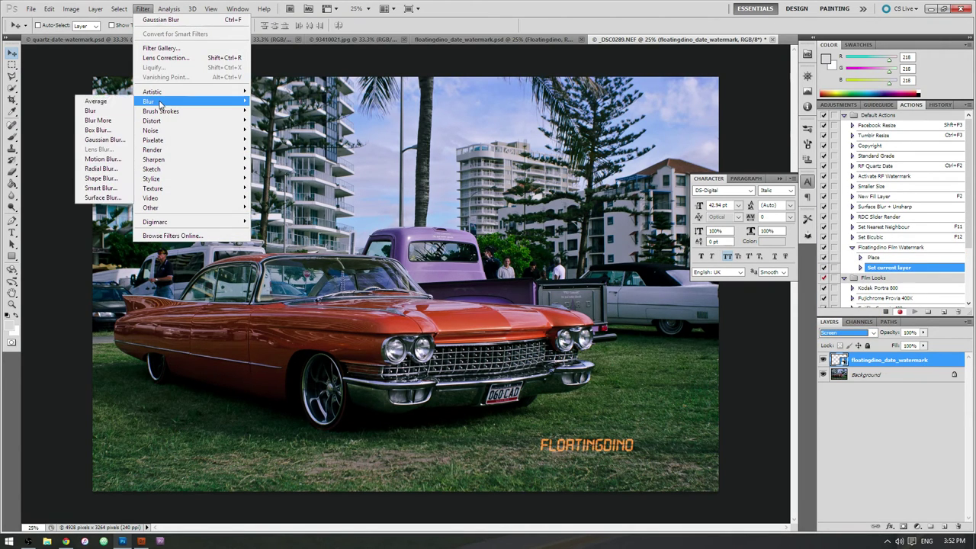
{"action": "left_click", "coordinate": [118, 141]}
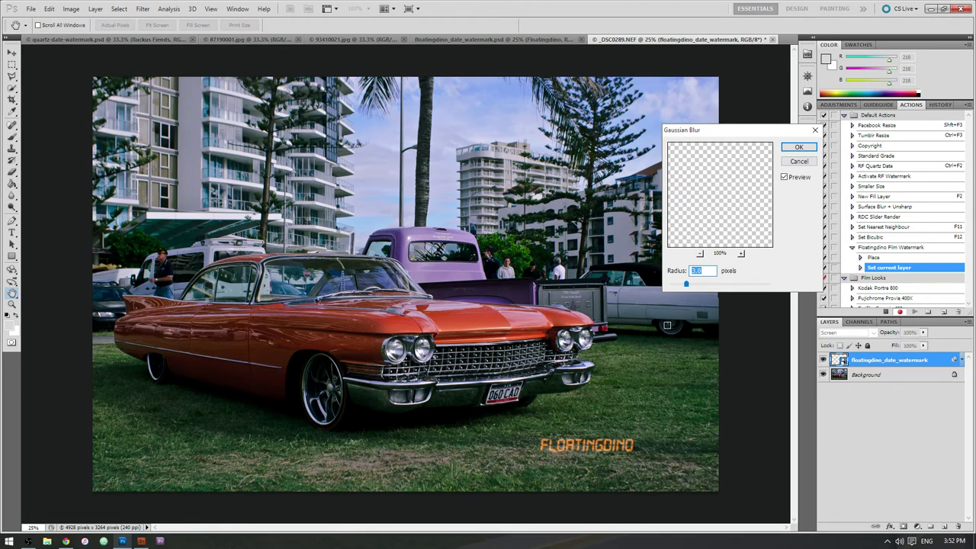
{"action": "type", "text": "1"}
{"action": "key", "text": "Return"}
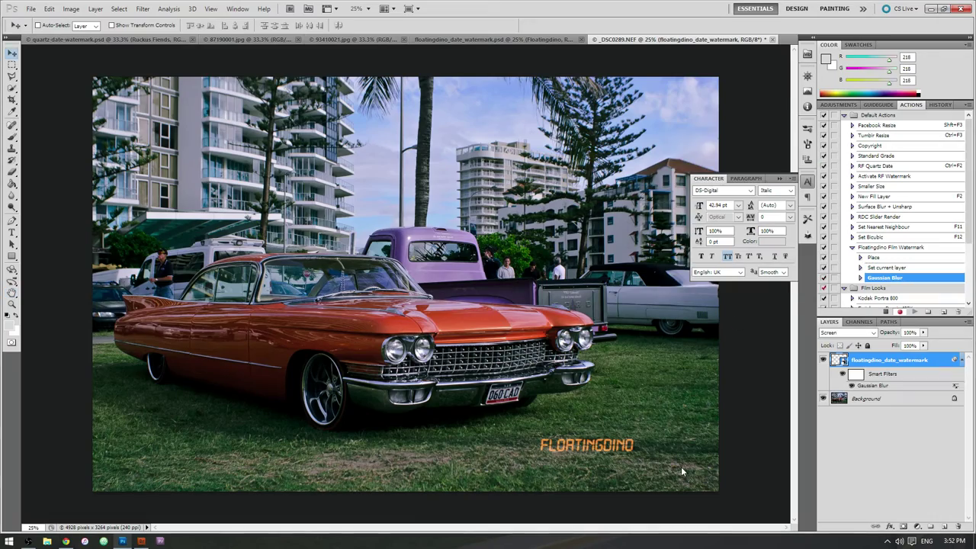
Inspect the watermark at 100% and fit to screen, then switch to floatingdino_date_watermark.psd.
{"action": "key", "text": "ctrl+1"}
{"action": "left_click_drag", "start_coordinate": [672, 431], "coordinate": [547, 326]}
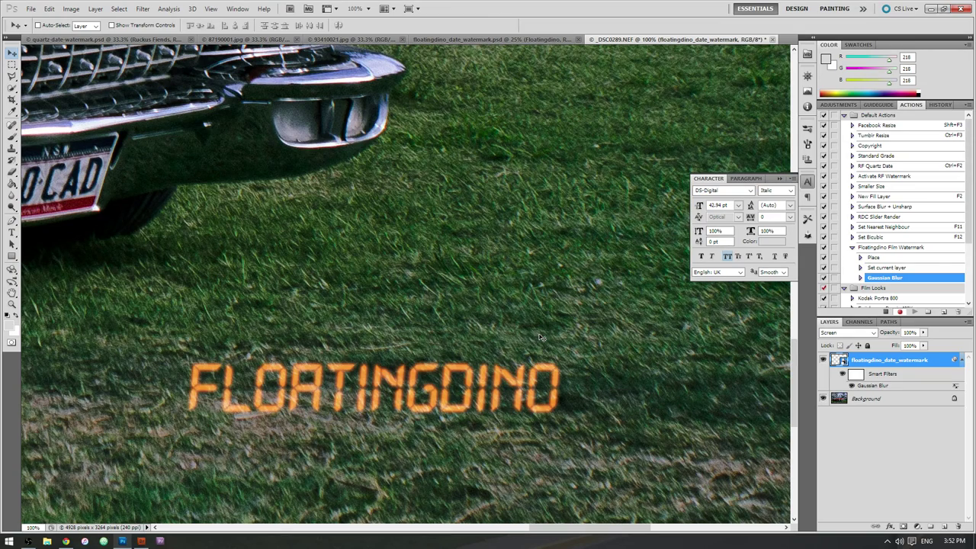
{"action": "key", "text": "ctrl+0"}
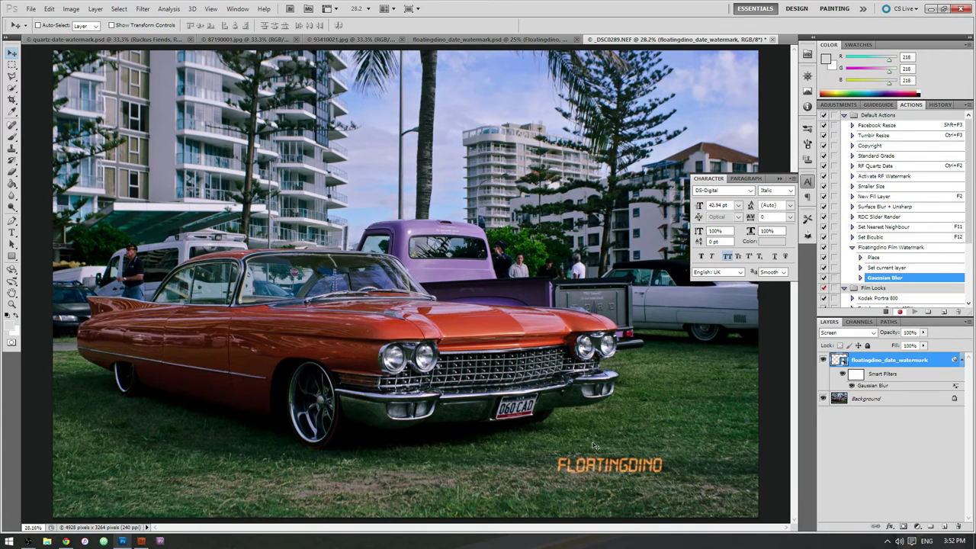
{"action": "key", "text": "ctrl+shift+Tab"}
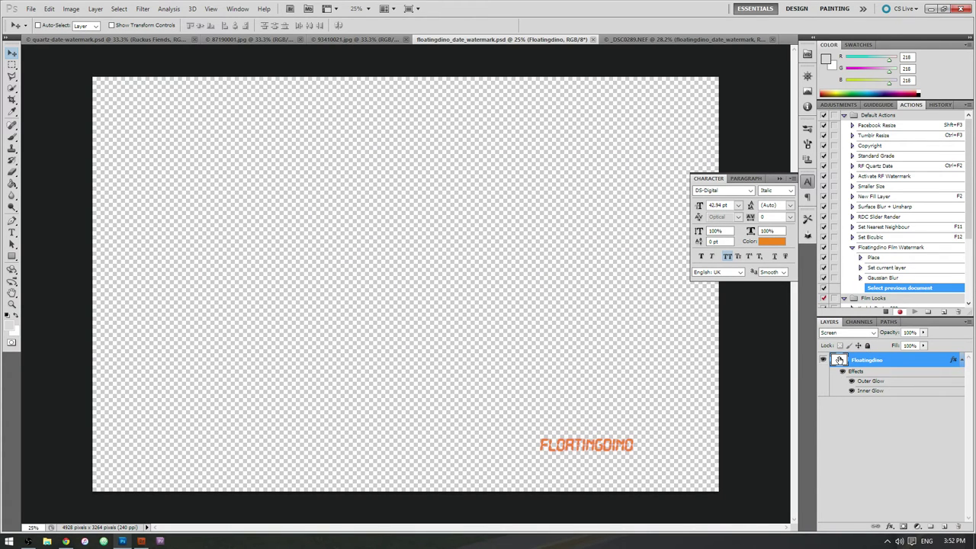
Change the FLOATINGDINO text colour to a lighter orange (fca245).
{"action": "left_click", "coordinate": [772, 244]}
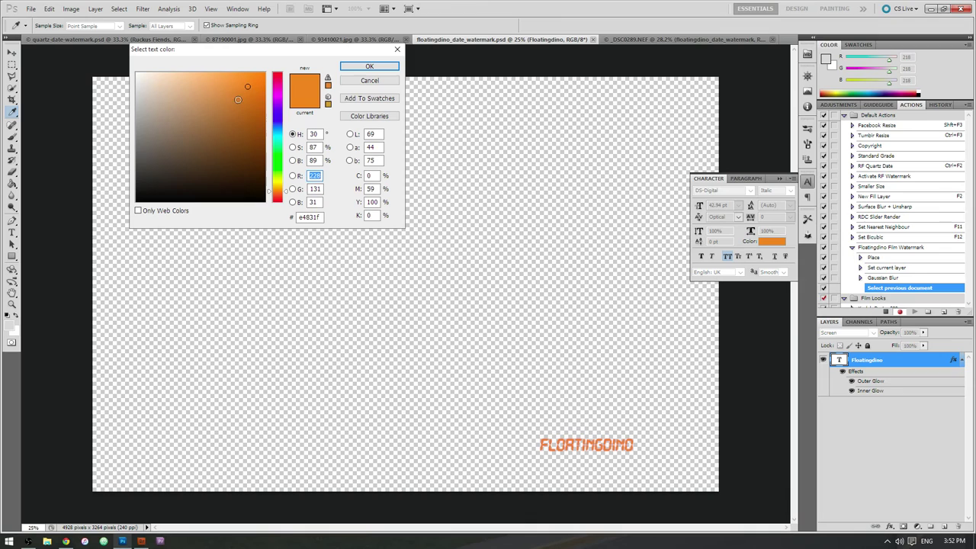
{"action": "mouse_move", "coordinate": [238, 100]}
{"action": "left_mouse_down"}
{"action": "mouse_move", "coordinate": [216, 88]}
{"action": "mouse_move", "coordinate": [237, 79]}
{"action": "mouse_move", "coordinate": [230, 74]}
{"action": "left_mouse_up"}
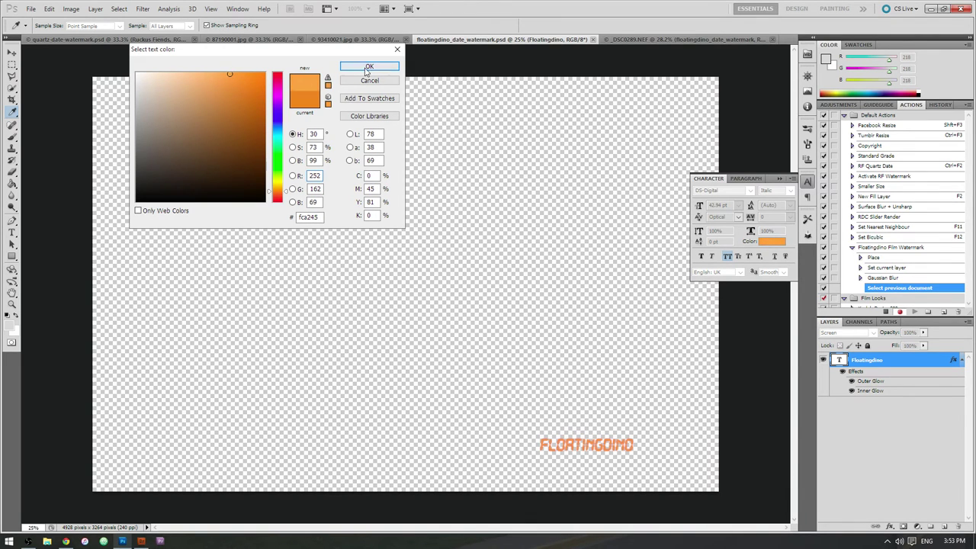
{"action": "left_click", "coordinate": [368, 67]}
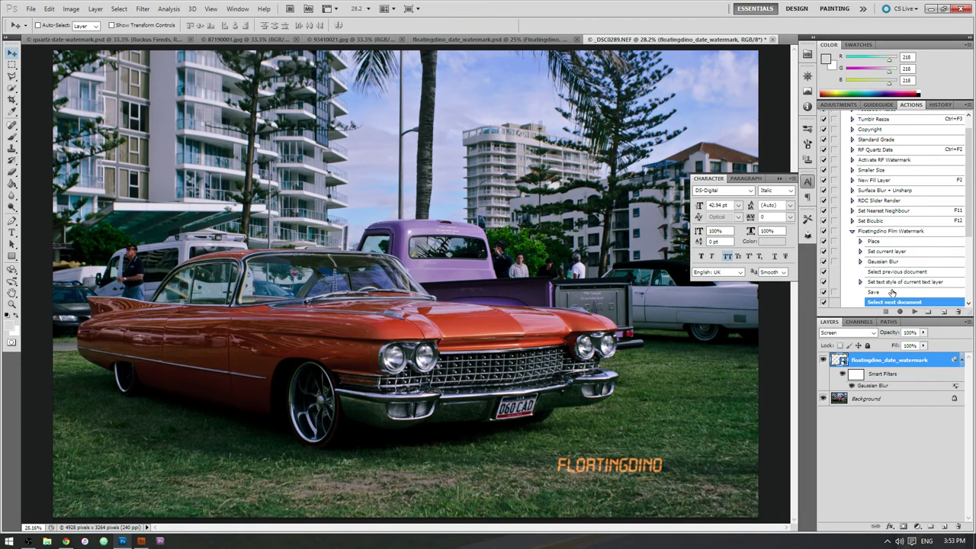
Remove the action's last four steps, leaving Place, Set current layer and Gaussian Blur, and delete the watermark layer.
{"action": "left_click", "coordinate": [881, 272], "text": "shift"}
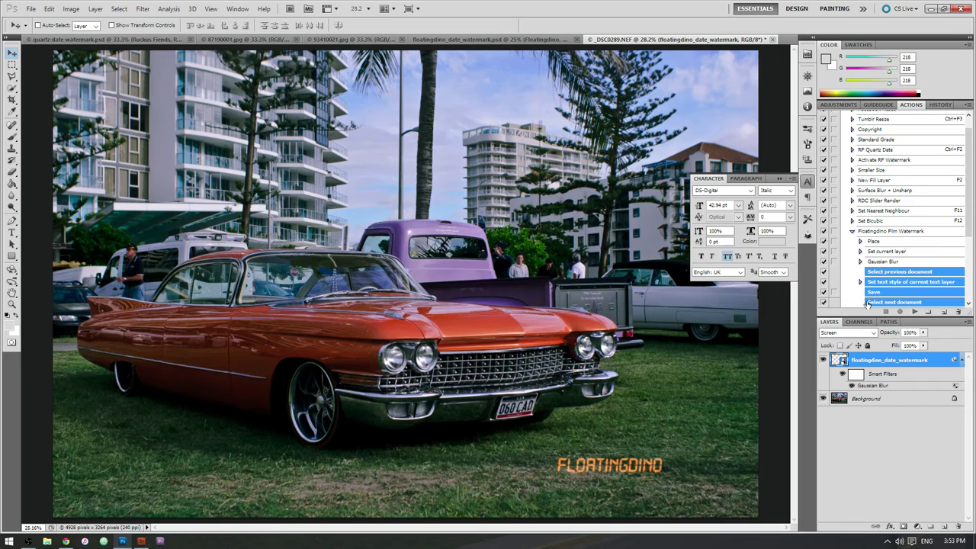
{"action": "key", "text": "Delete"}
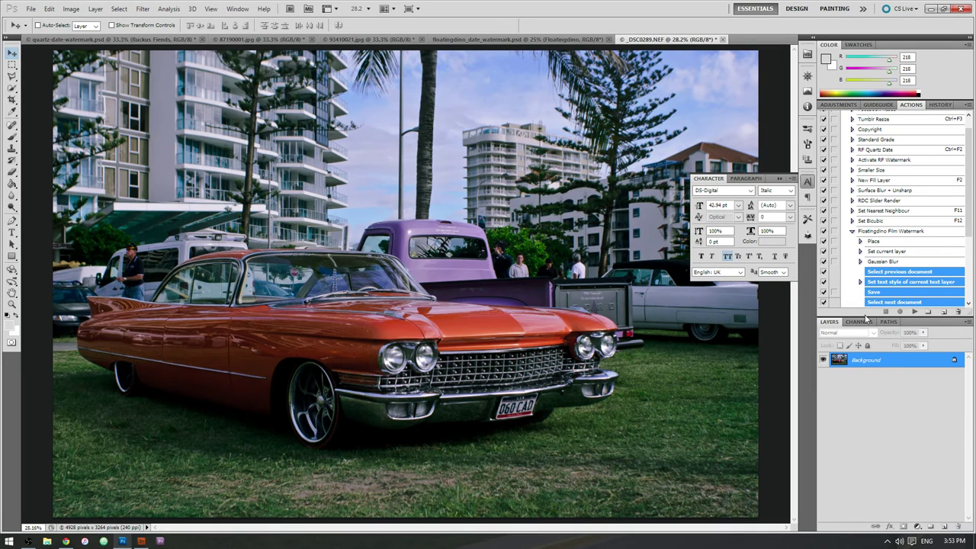
{"action": "key", "text": "ctrl+z"}
{"action": "left_click_drag", "start_coordinate": [896, 282], "coordinate": [958, 312]}
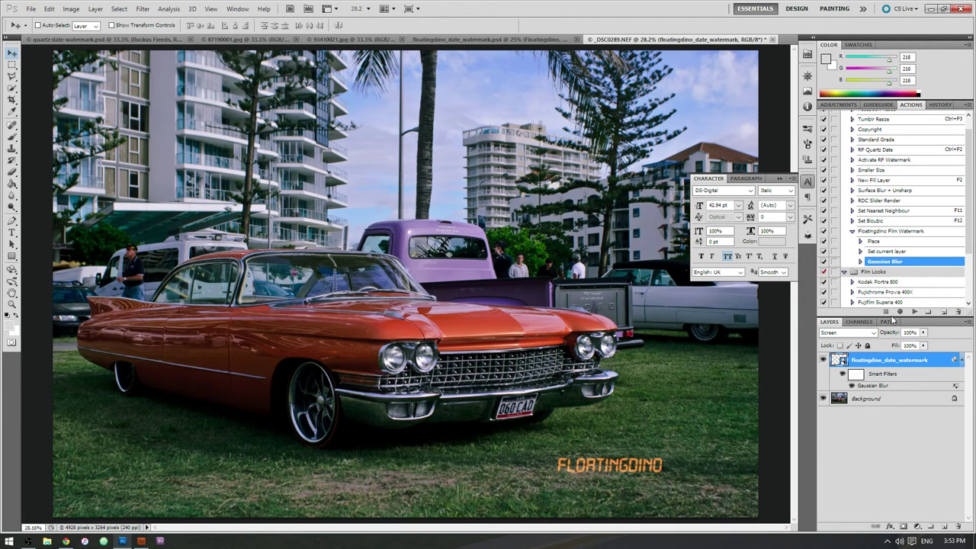
{"action": "left_click", "coordinate": [898, 233]}
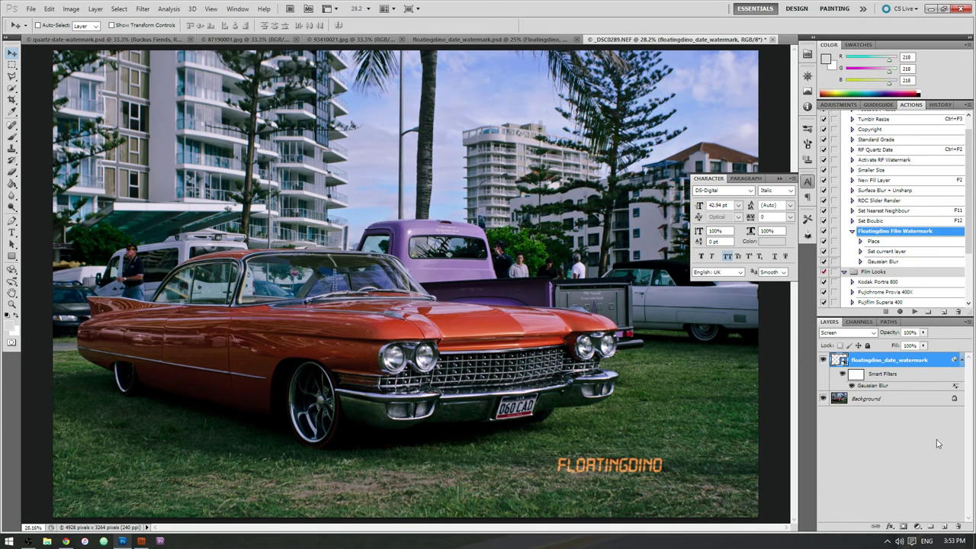
{"action": "key", "text": "Delete"}
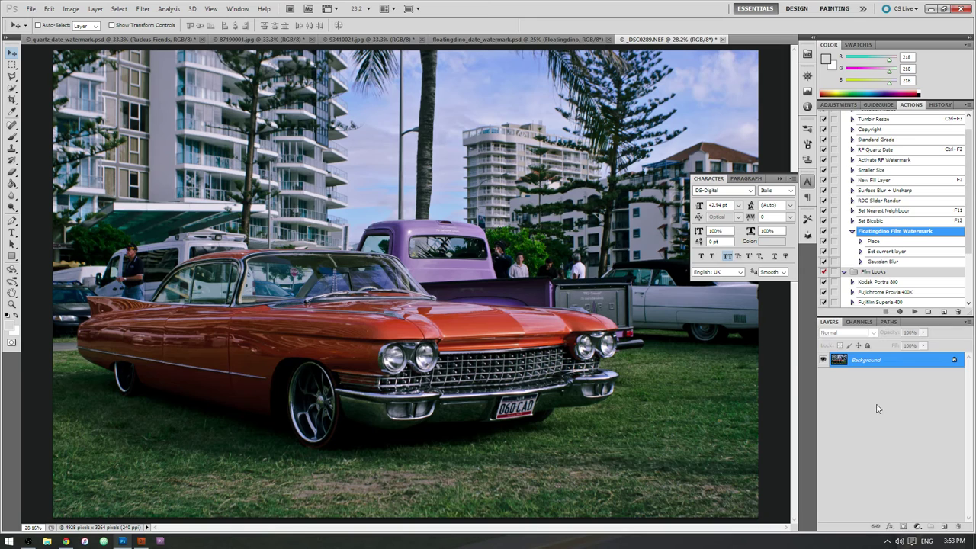
{"action": "left_click", "coordinate": [913, 312]}
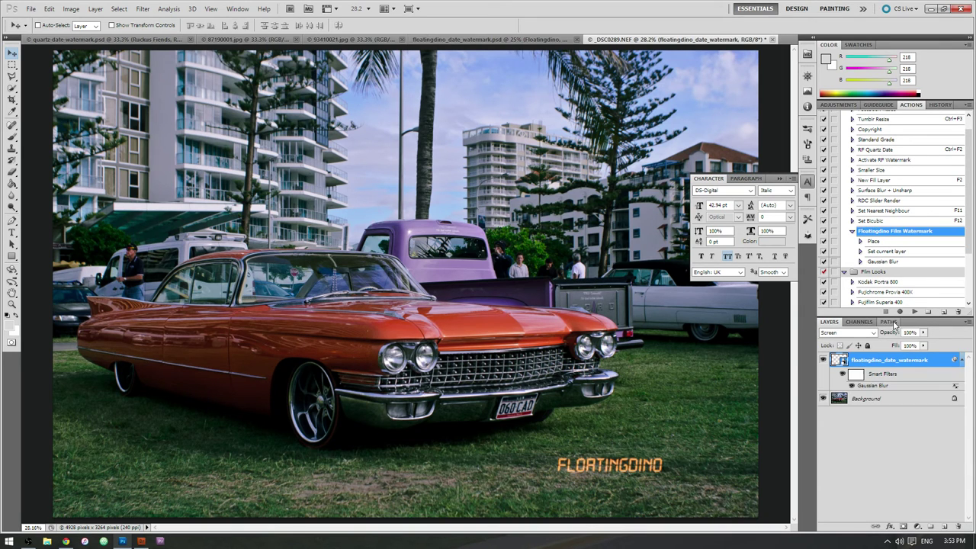